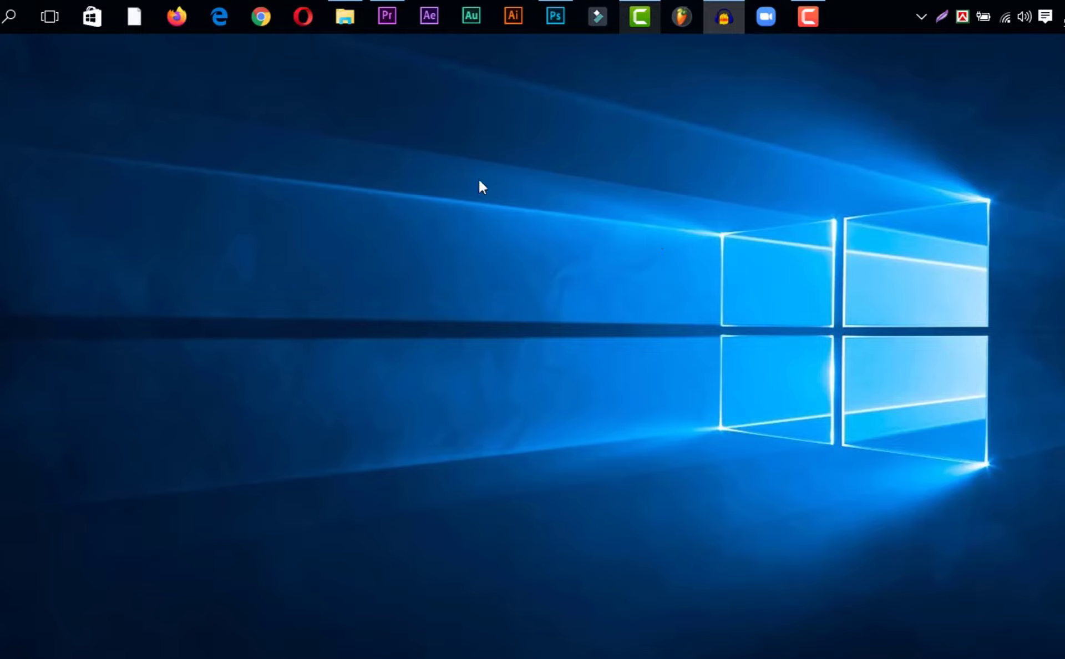
- Place MVI_2441.MP4 at the start of V1 in the MVI_2441 sequence and scrub to preview it
{"action": "left_click", "coordinate": [387, 17]}
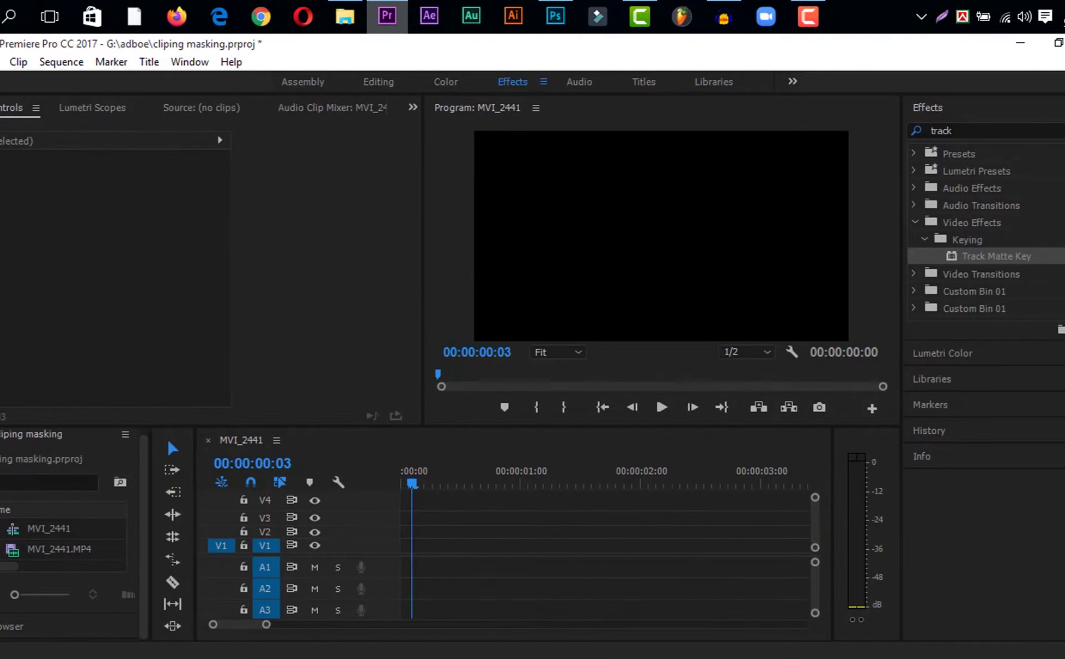
{"action": "left_click", "coordinate": [50, 555]}
{"action": "left_click_drag", "start_coordinate": [50, 554], "coordinate": [383, 562]}
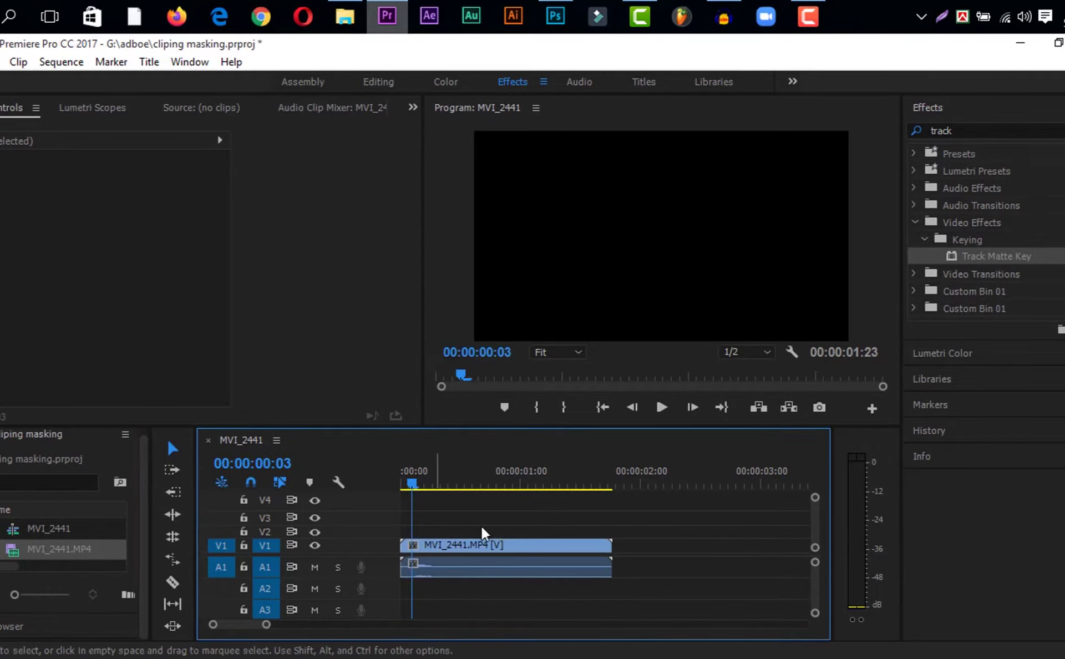
{"action": "mouse_move", "coordinate": [420, 491]}
{"action": "left_mouse_down"}
{"action": "mouse_move", "coordinate": [513, 491]}
{"action": "mouse_move", "coordinate": [489, 491]}
{"action": "left_mouse_up"}
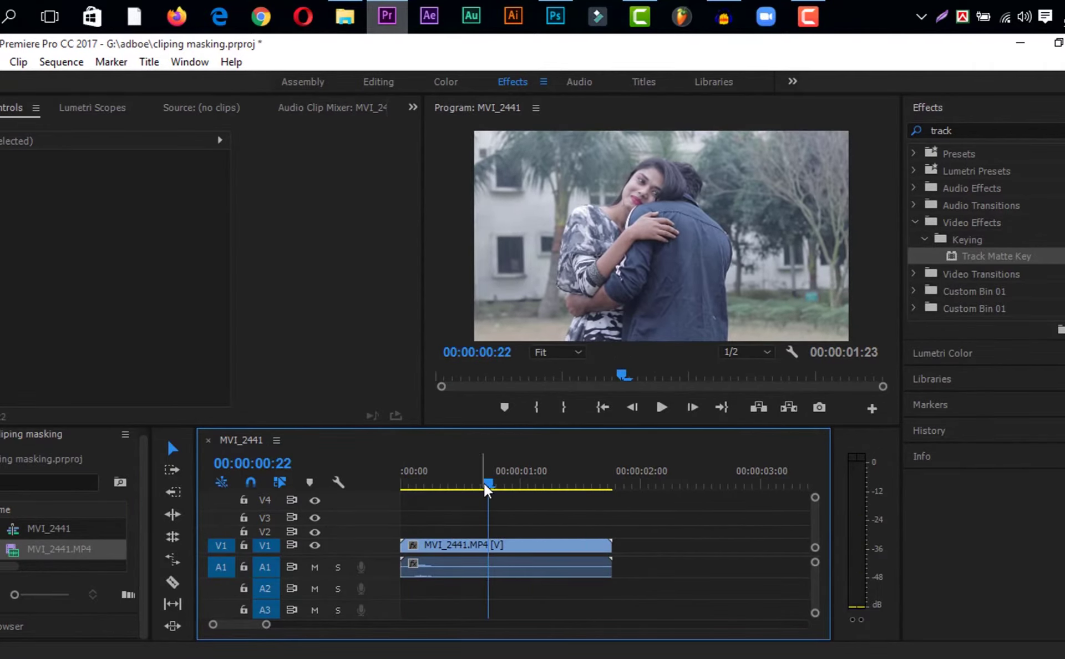
- Unlink the MVI_2441.MP4 clip, delete its A1 audio, and return the playhead near the start
{"action": "right_click", "coordinate": [495, 555]}
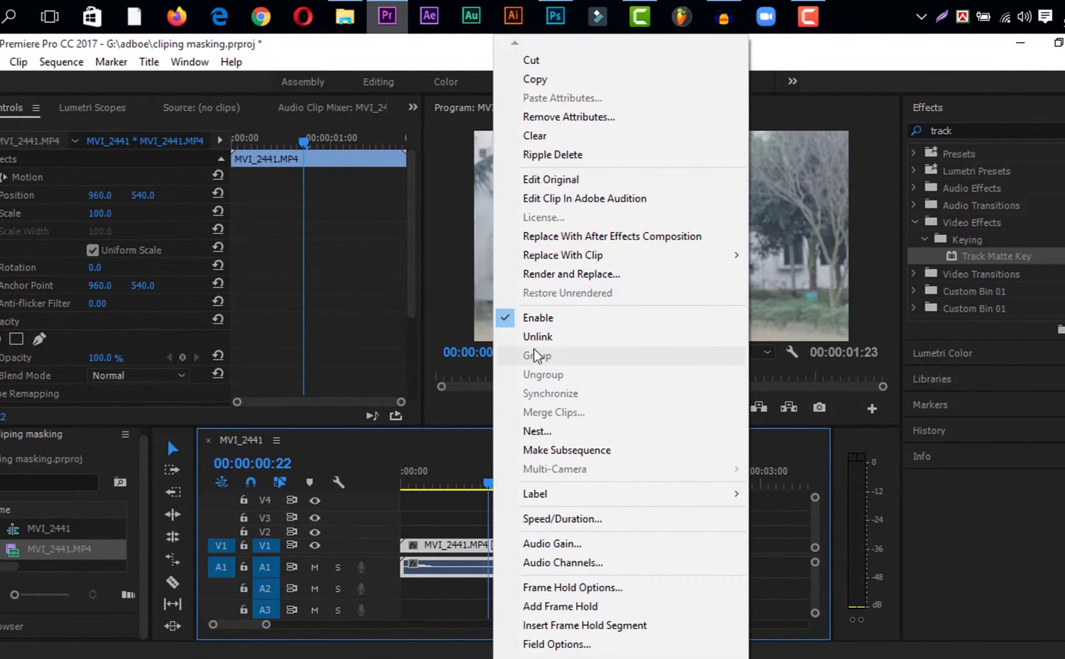
{"action": "left_click", "coordinate": [538, 336]}
{"action": "left_click", "coordinate": [490, 574]}
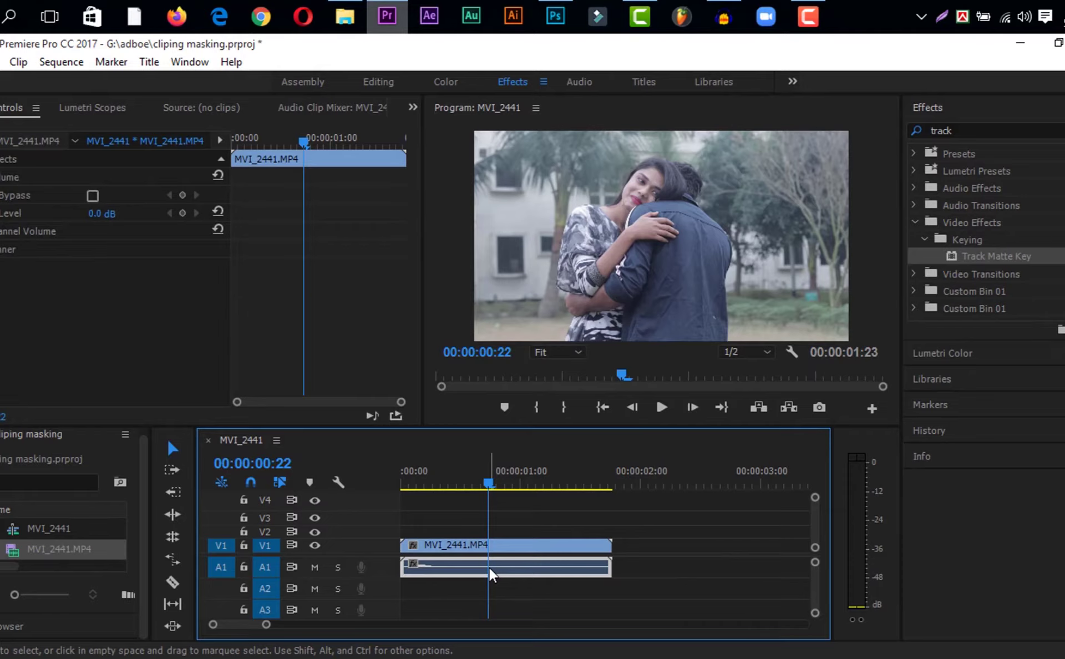
{"action": "key", "text": "Delete"}
{"action": "left_click", "coordinate": [421, 487]}
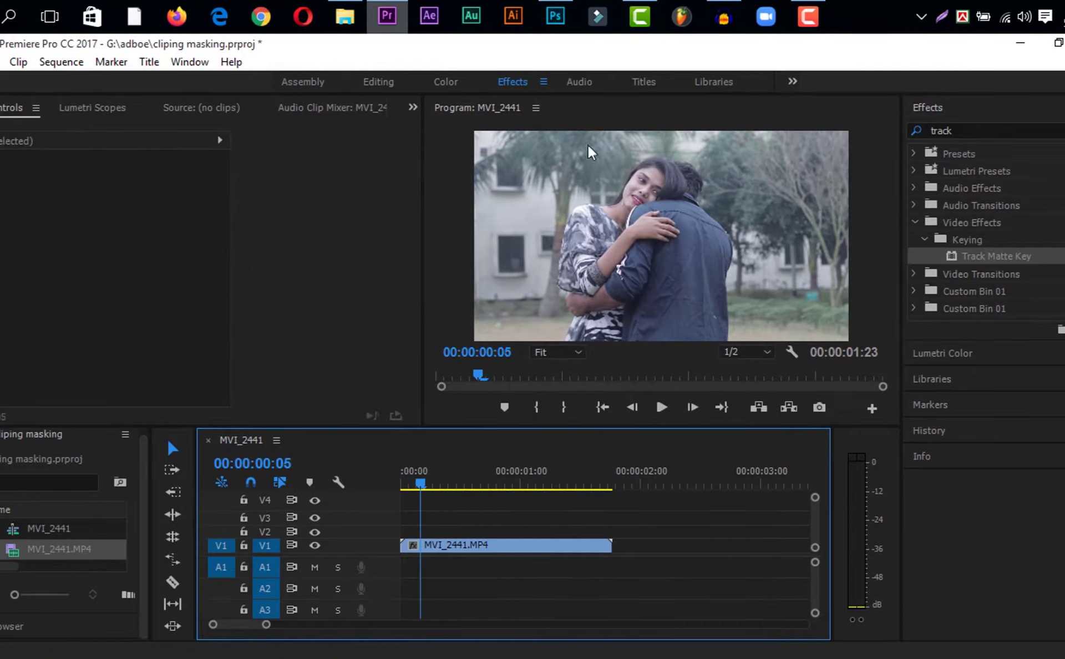
{"action": "mouse_move", "coordinate": [555, 18]}
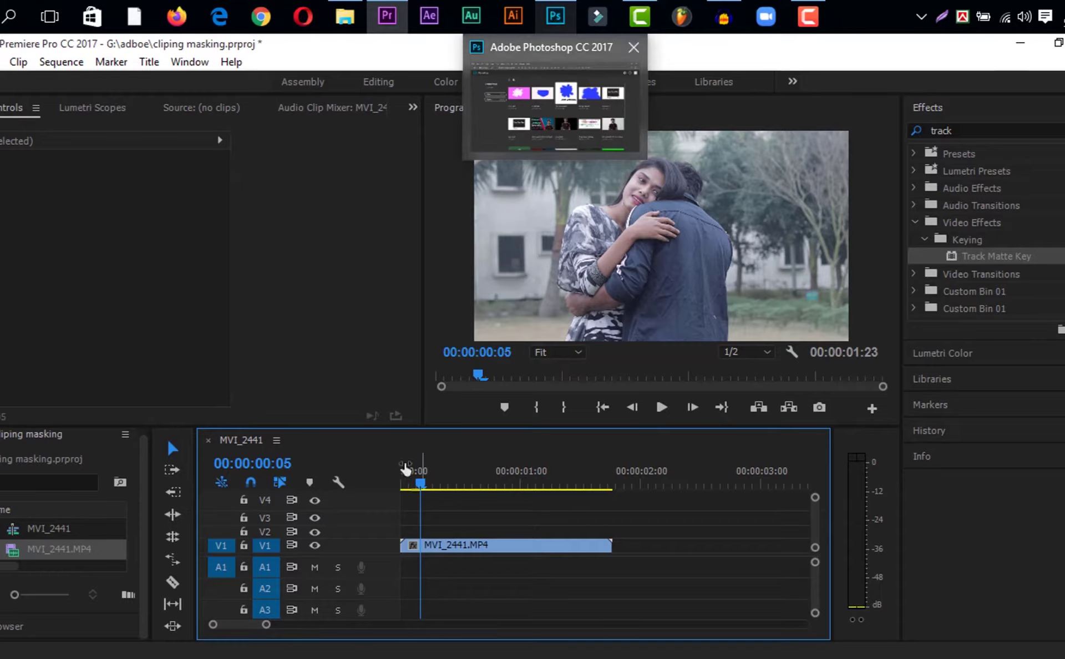
- Use the Project panel's New Item menu to add a 1920×1080 title called Title 02
{"action": "left_click", "coordinate": [63, 530]}
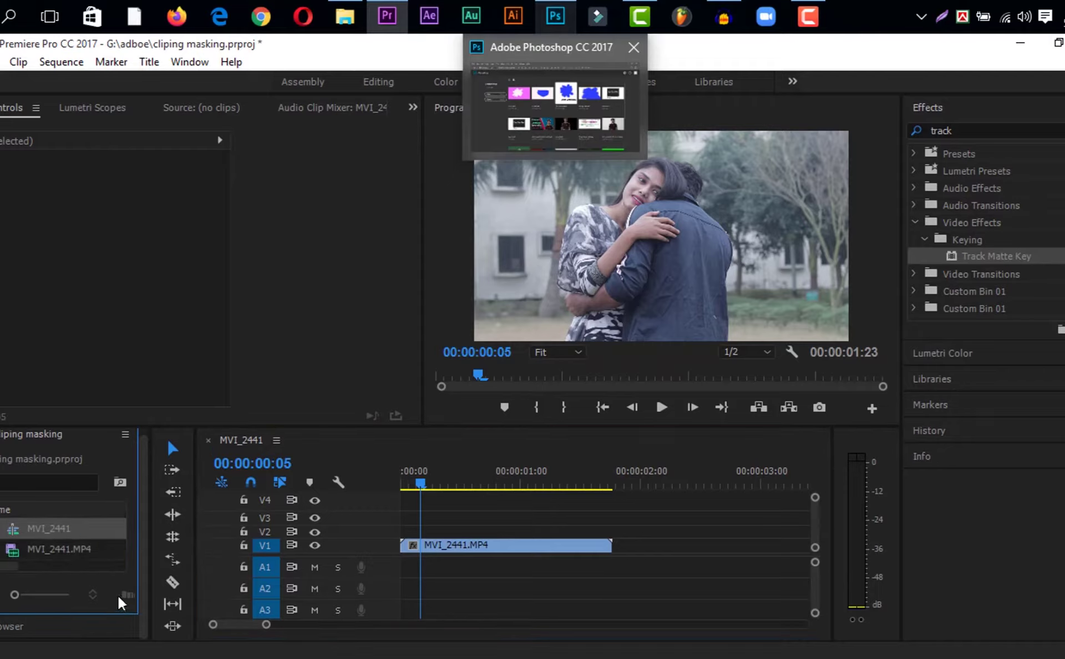
{"action": "left_click_drag", "start_coordinate": [135, 610], "coordinate": [219, 591]}
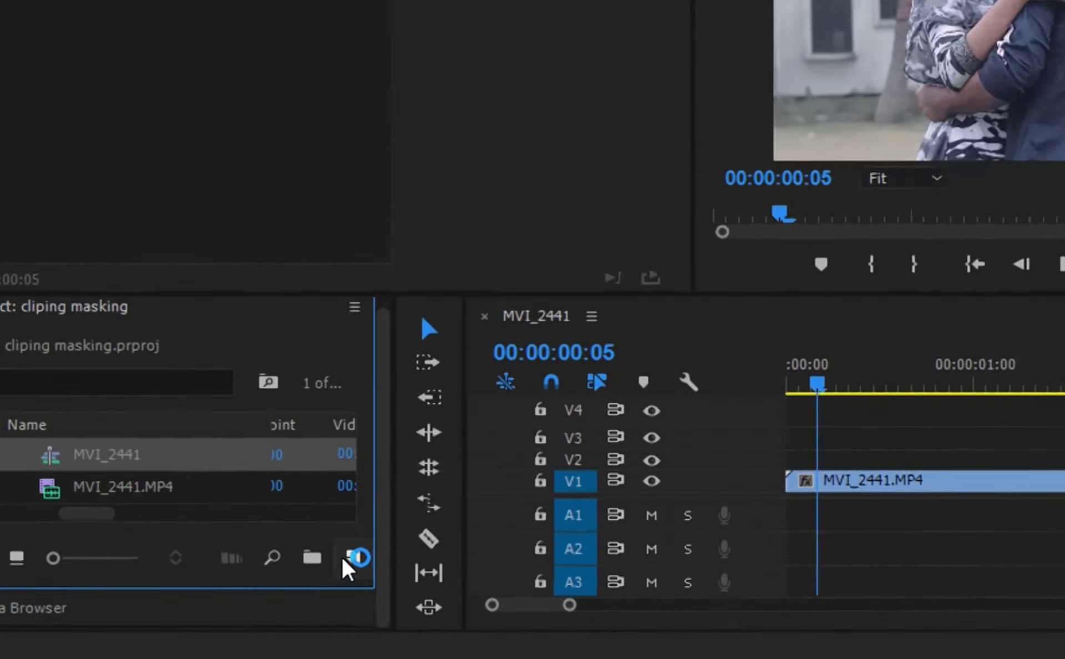
{"action": "left_click", "coordinate": [210, 594]}
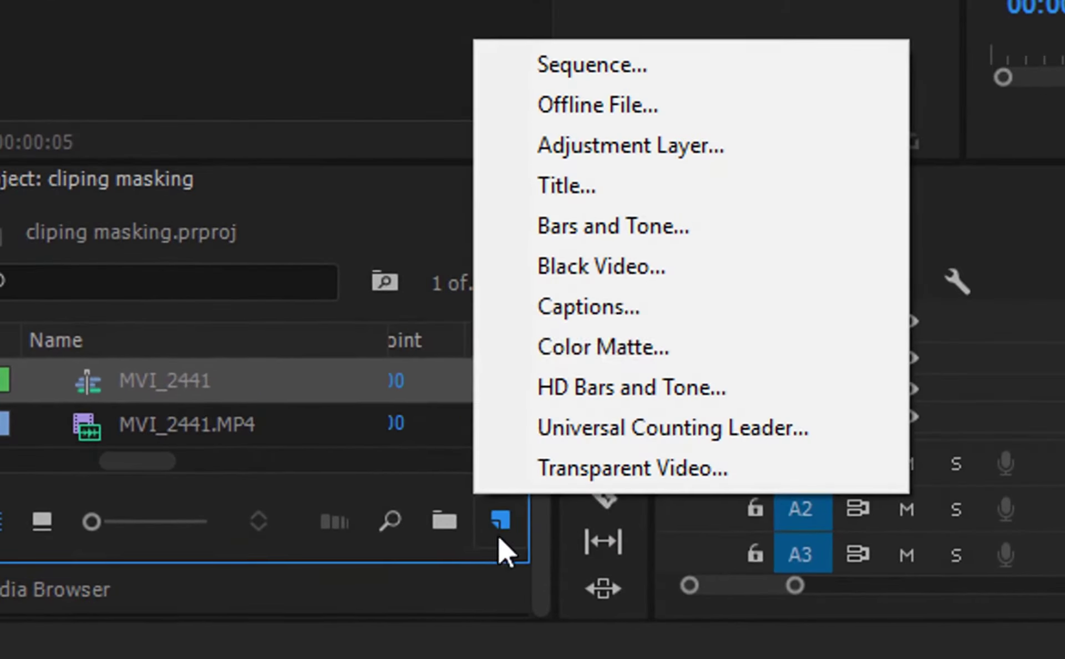
{"action": "left_click", "coordinate": [622, 204]}
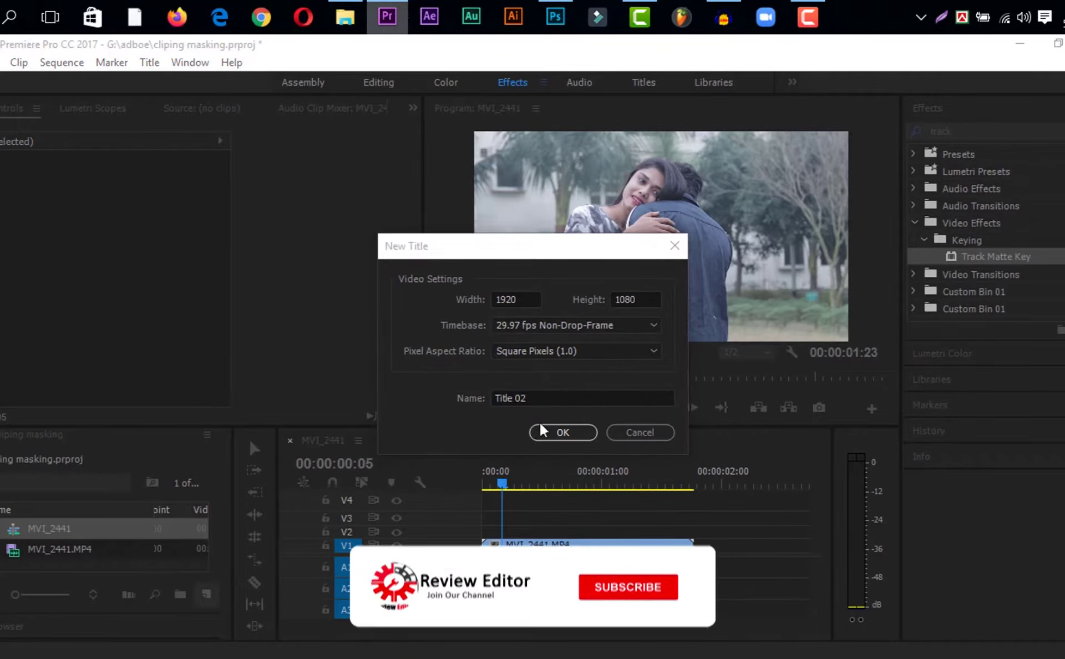
{"action": "left_click", "coordinate": [560, 431]}
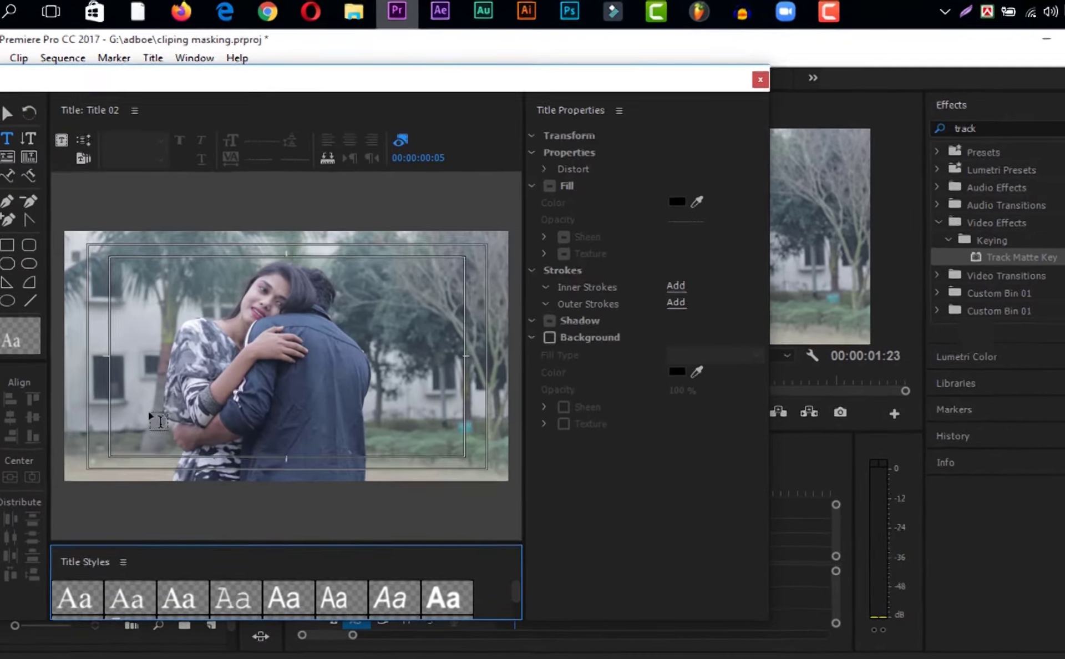
- Type WEDING on the title frame and set its font to Masque
{"action": "left_click", "coordinate": [160, 421]}
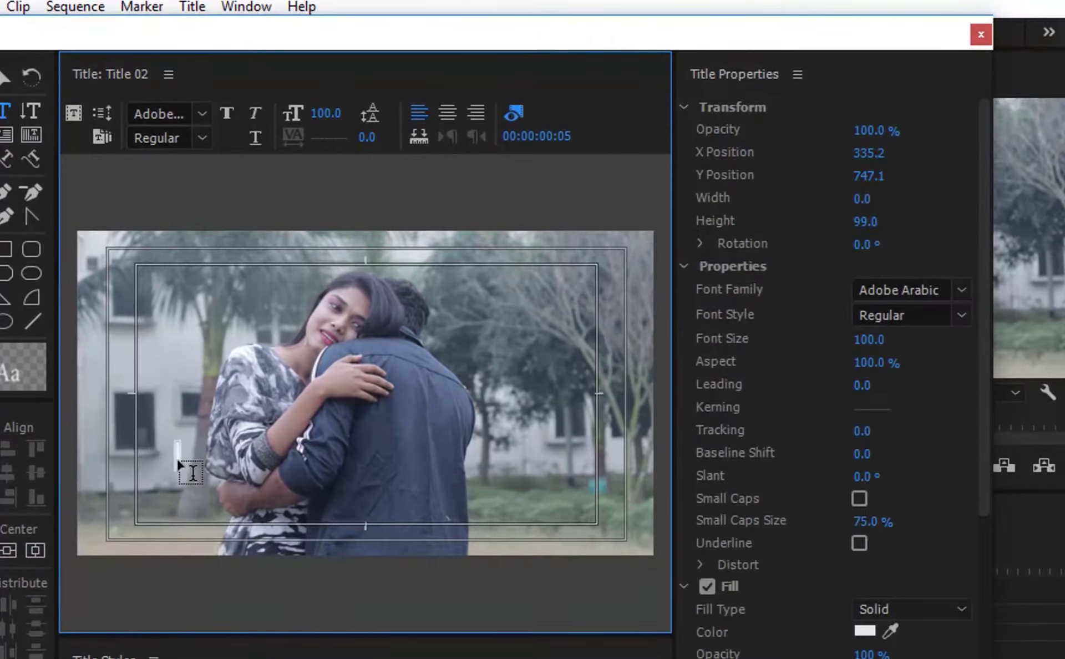
{"action": "type", "text": "wed"}
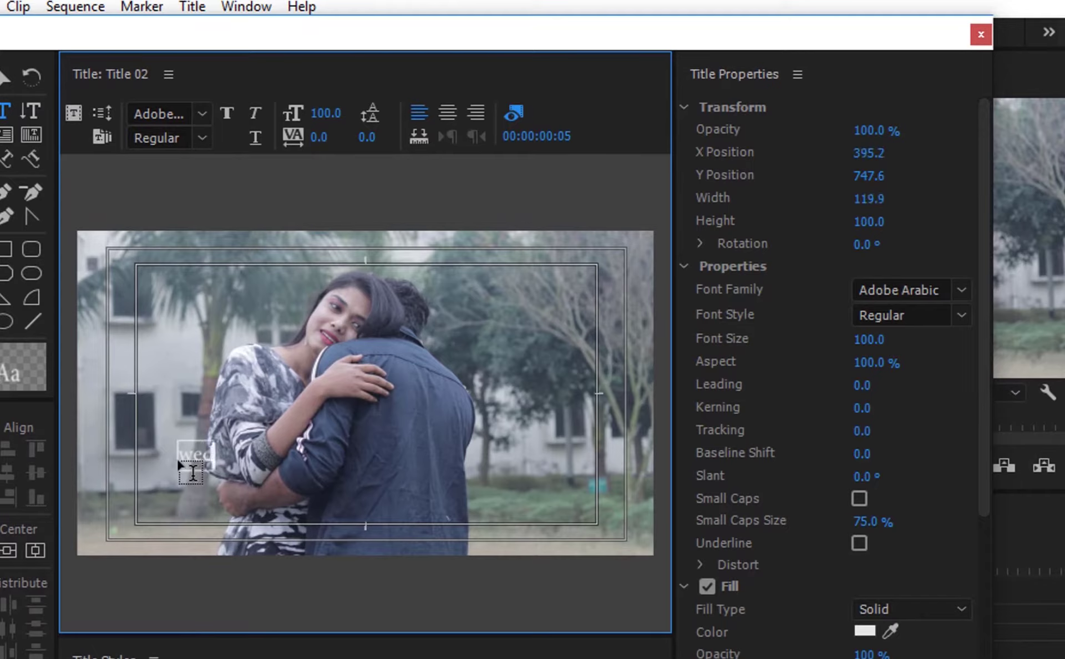
{"action": "type", "text": "ing"}
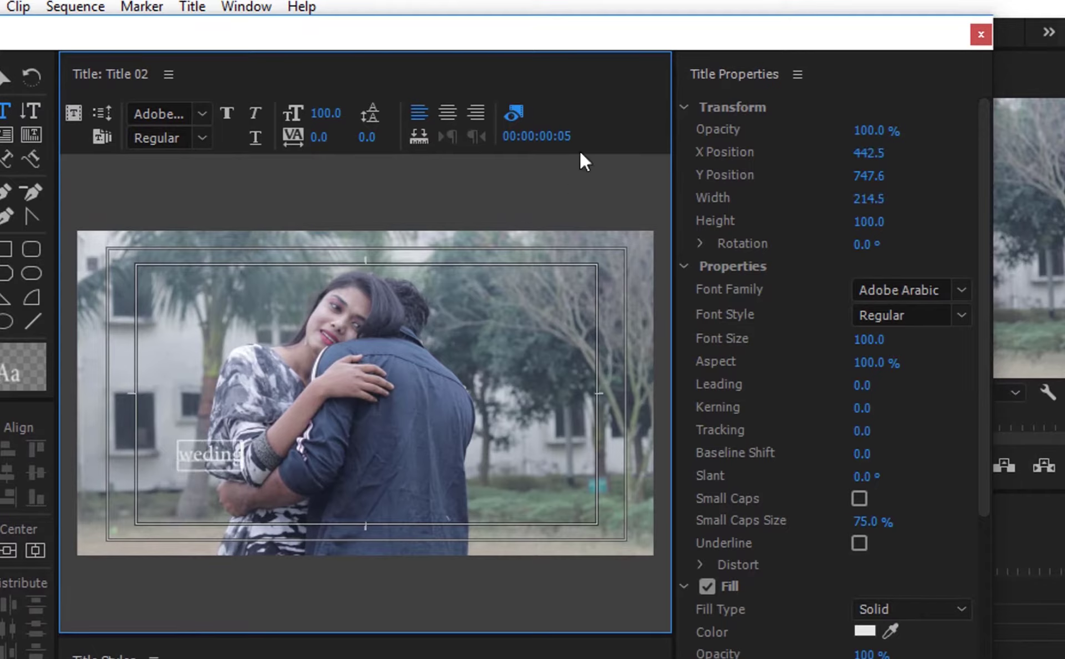
{"action": "left_click", "coordinate": [886, 289]}
{"action": "scroll", "coordinate": [886, 289], "scroll_direction": "down", "scroll_amount": 1}
{"action": "scroll", "coordinate": [886, 289], "scroll_direction": "down", "scroll_amount": 10}
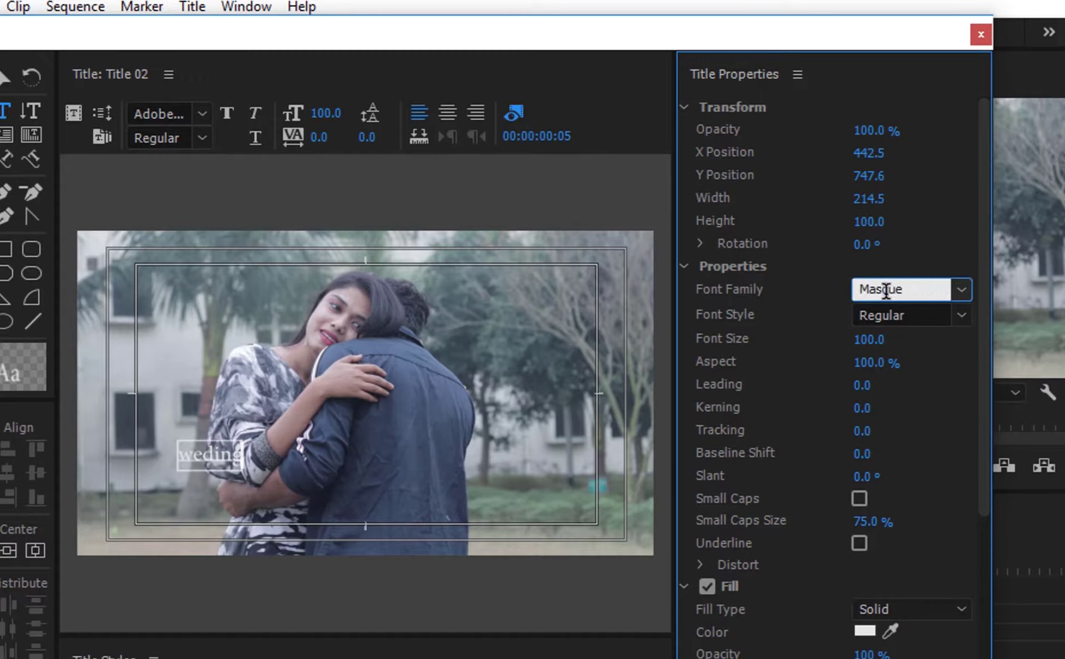
{"action": "key", "text": "Return"}
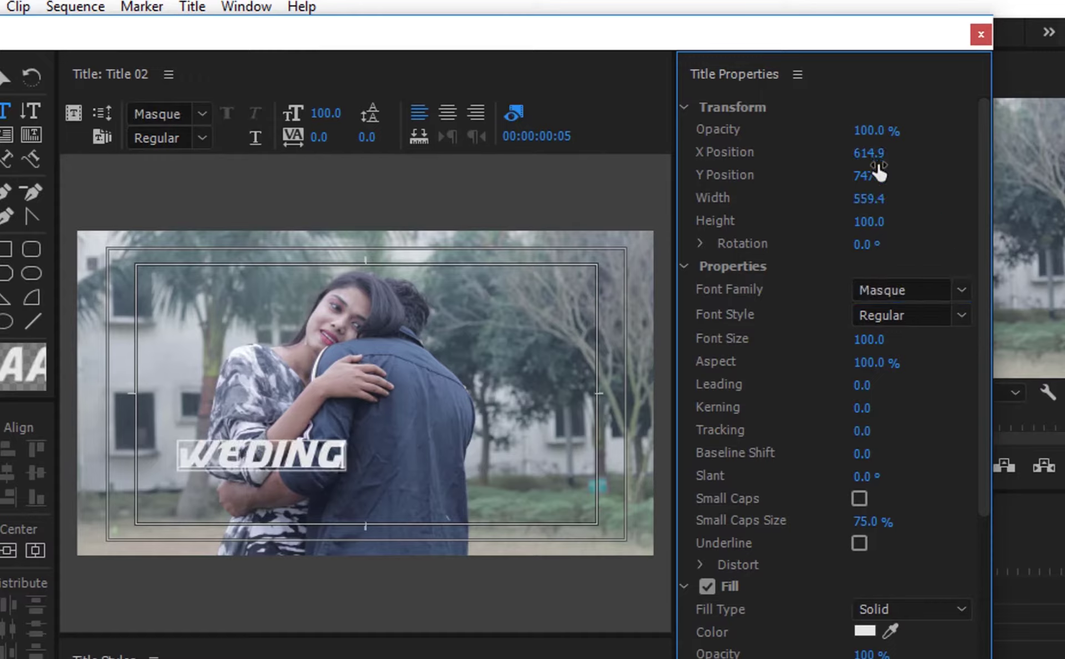
- Enlarge WEDING to size 295, move it to X 959.4, Y 332.1, and close the editor
{"action": "left_click_drag", "start_coordinate": [864, 351], "coordinate": [972, 349]}
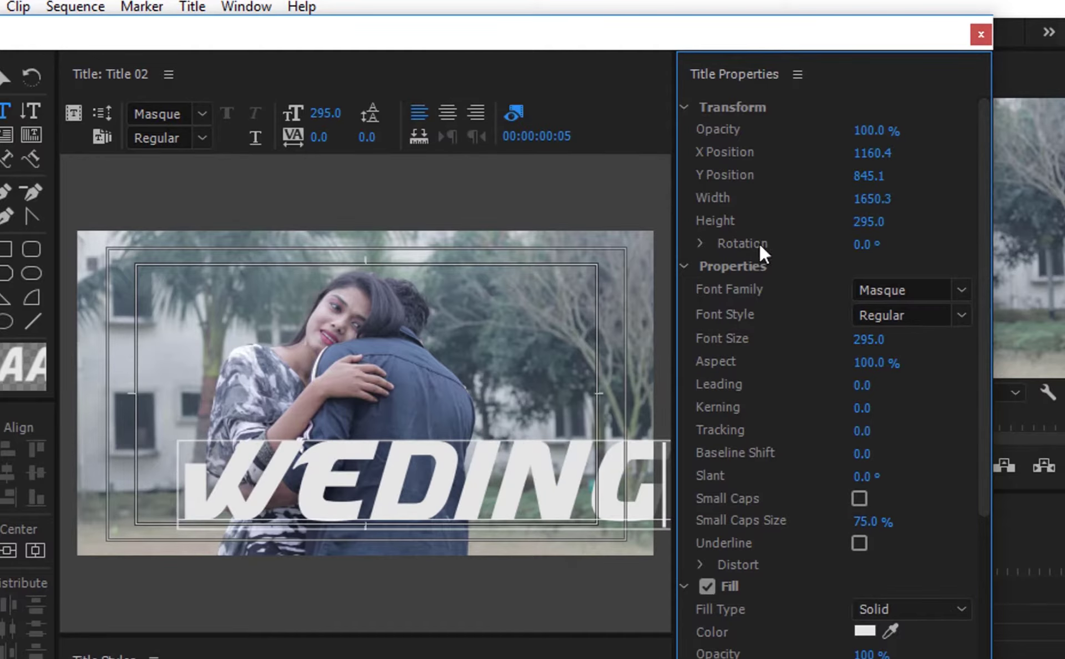
{"action": "mouse_move", "coordinate": [872, 152]}
{"action": "left_mouse_down"}
{"action": "mouse_move", "coordinate": [821, 153]}
{"action": "mouse_move", "coordinate": [787, 177]}
{"action": "left_mouse_up"}
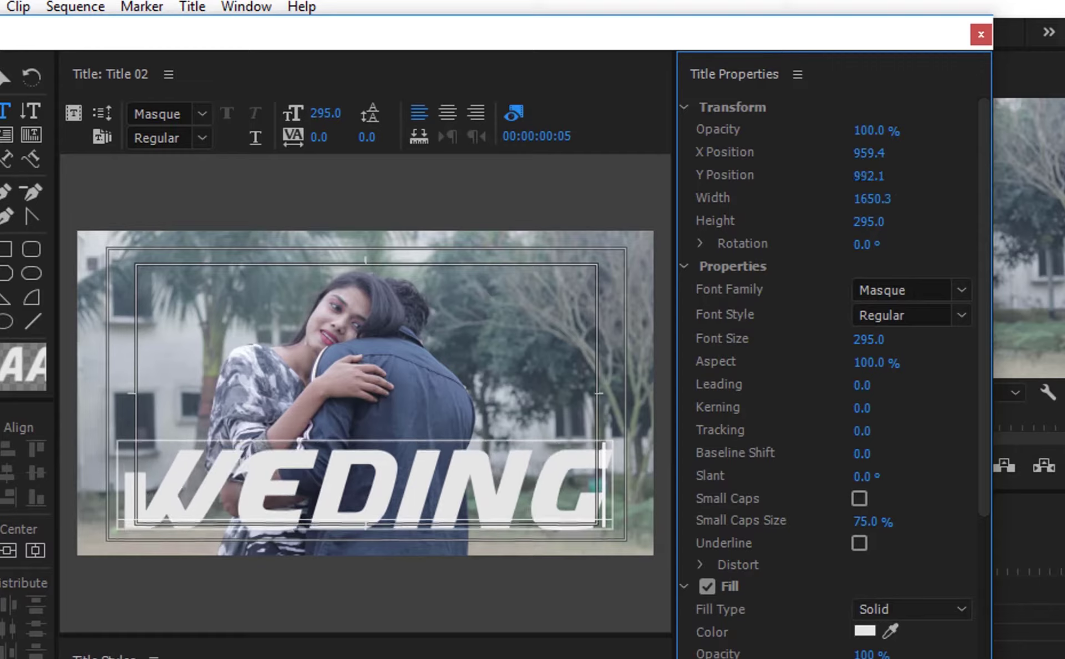
{"action": "left_click_drag", "start_coordinate": [869, 176], "coordinate": [768, 176]}
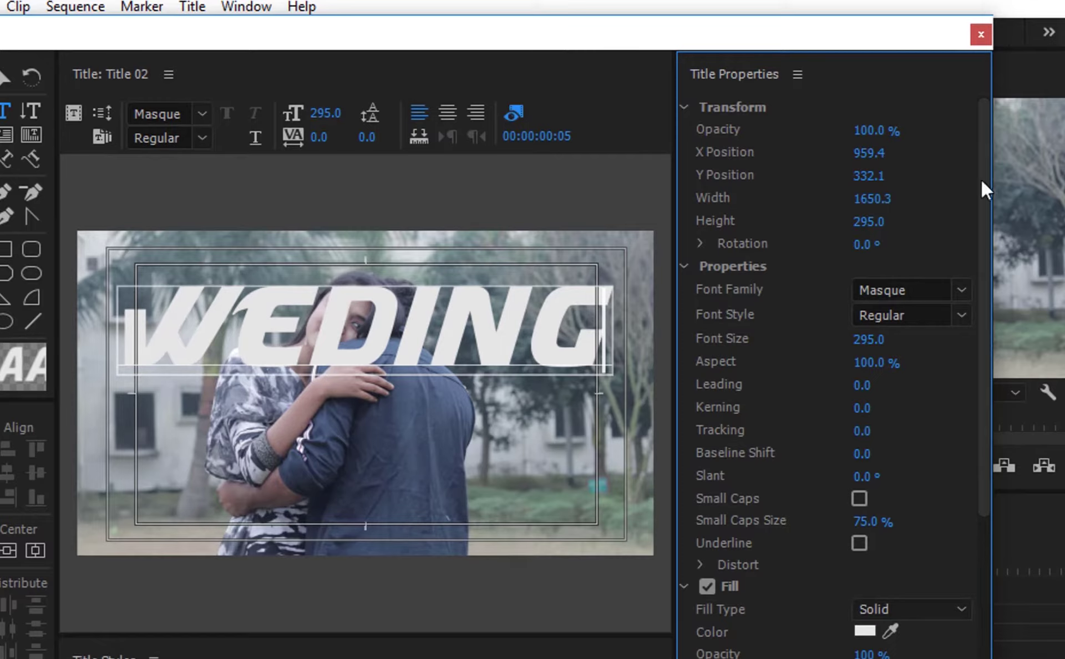
{"action": "key", "text": "ctrl+w"}
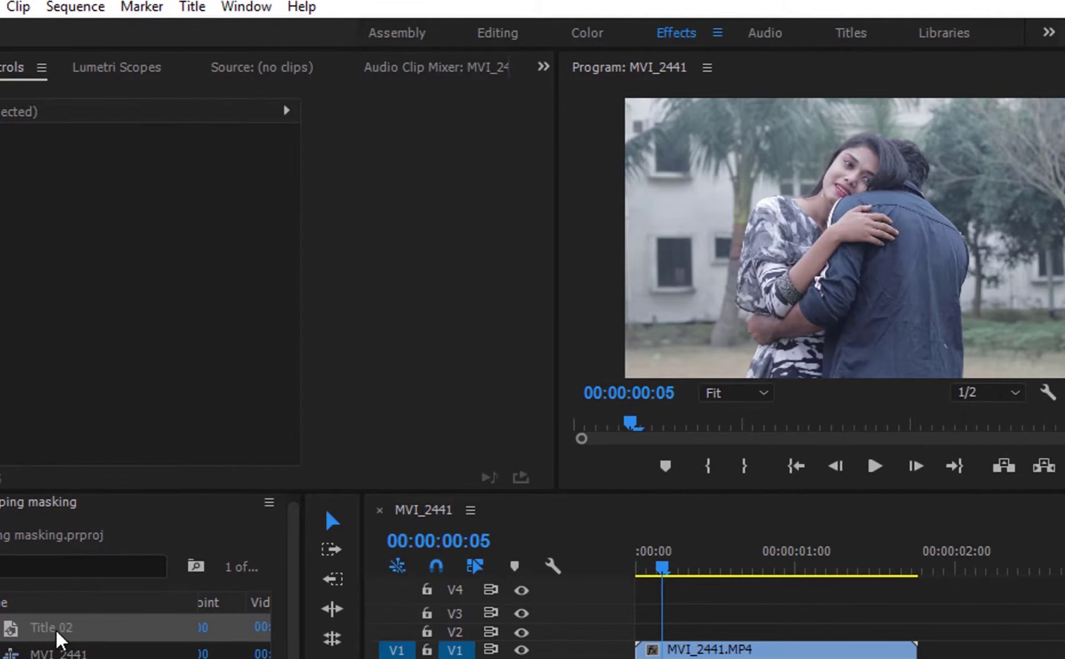
- Put Title 02 on V2 above the footage and search the Effects panel for 'track'
{"action": "left_click_drag", "start_coordinate": [57, 632], "coordinate": [638, 632]}
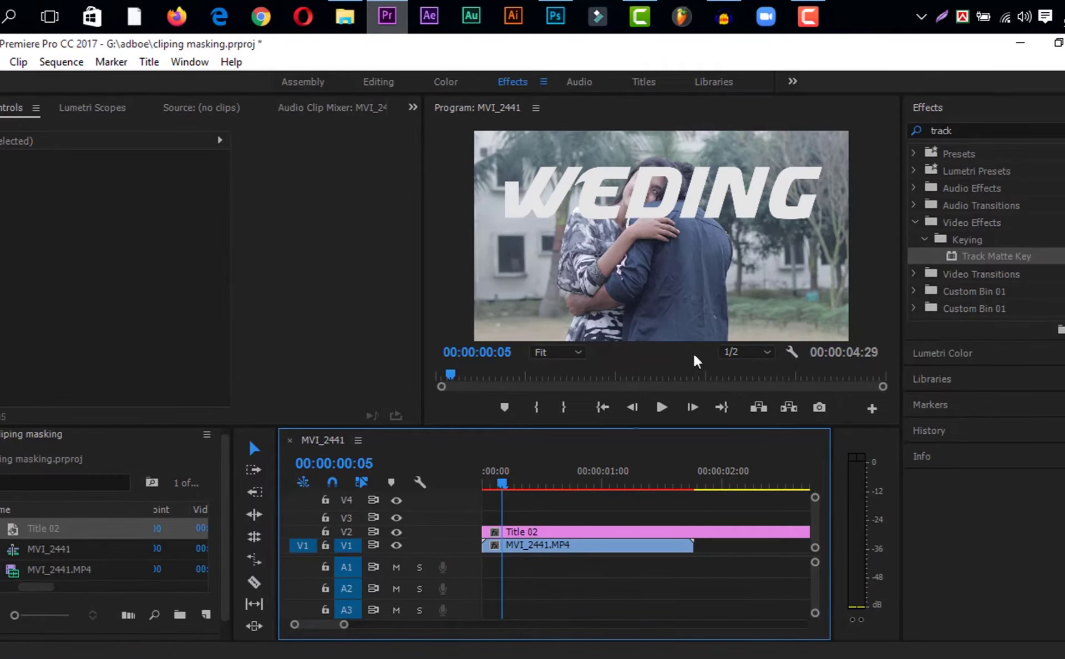
{"action": "left_click_drag", "start_coordinate": [345, 625], "coordinate": [441, 633]}
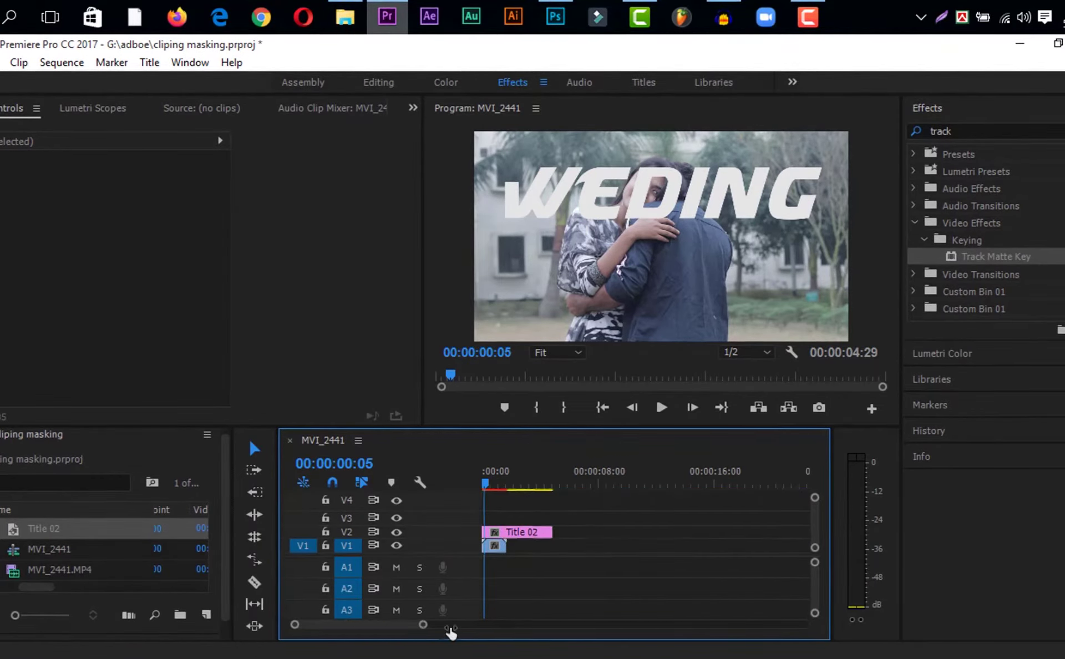
{"action": "double_click", "coordinate": [975, 132]}
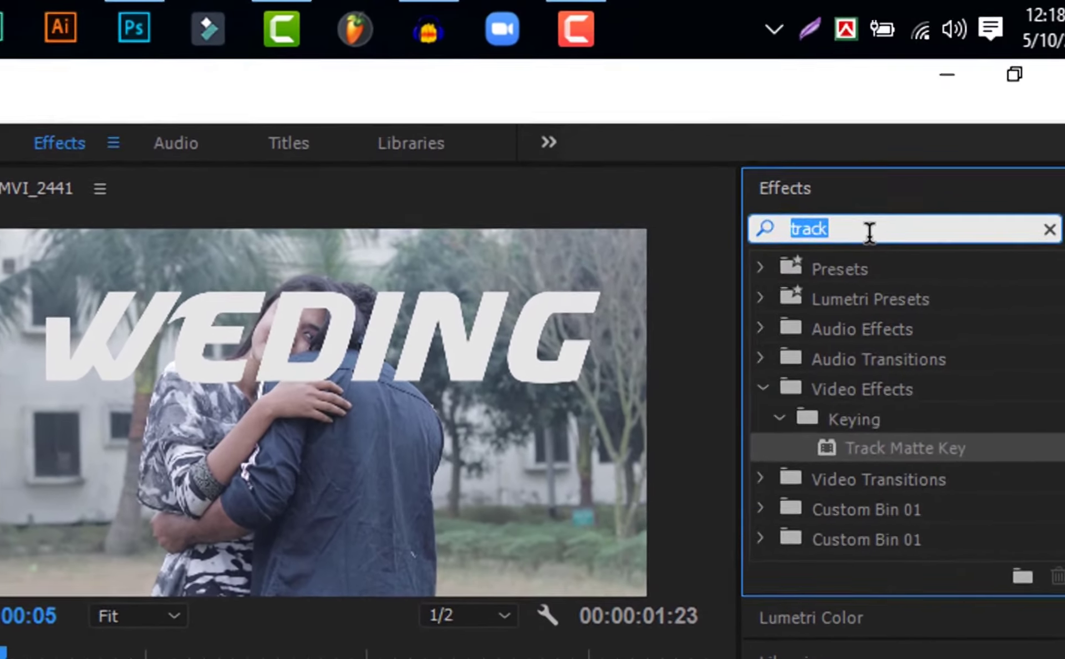
{"action": "key", "text": "BackSpace"}
{"action": "type", "text": "tra"}
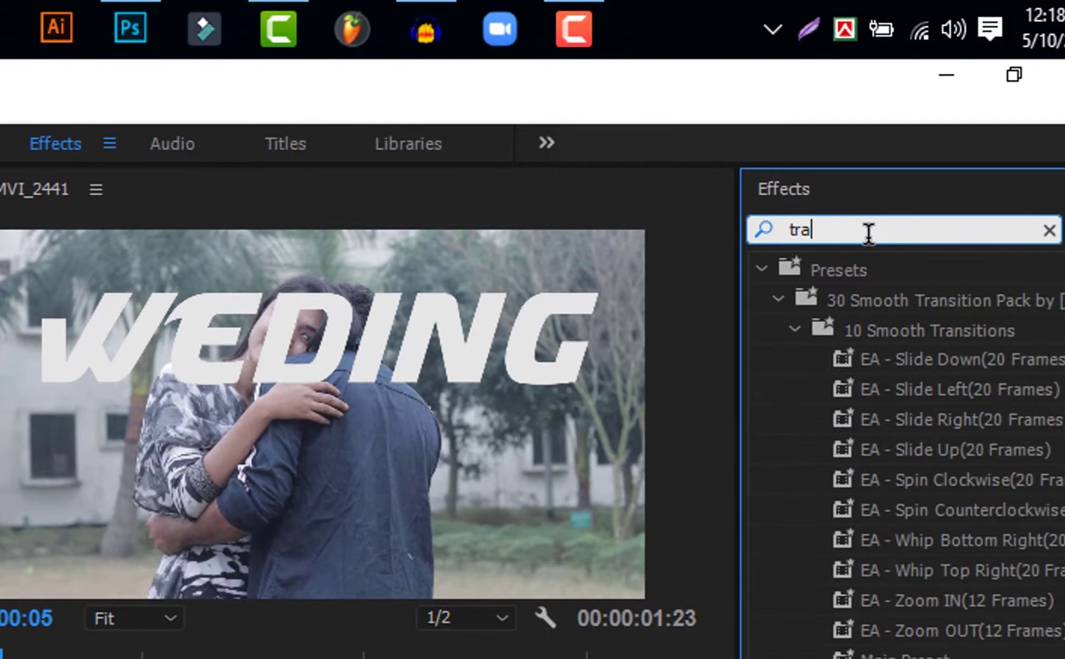
{"action": "type", "text": "c"}
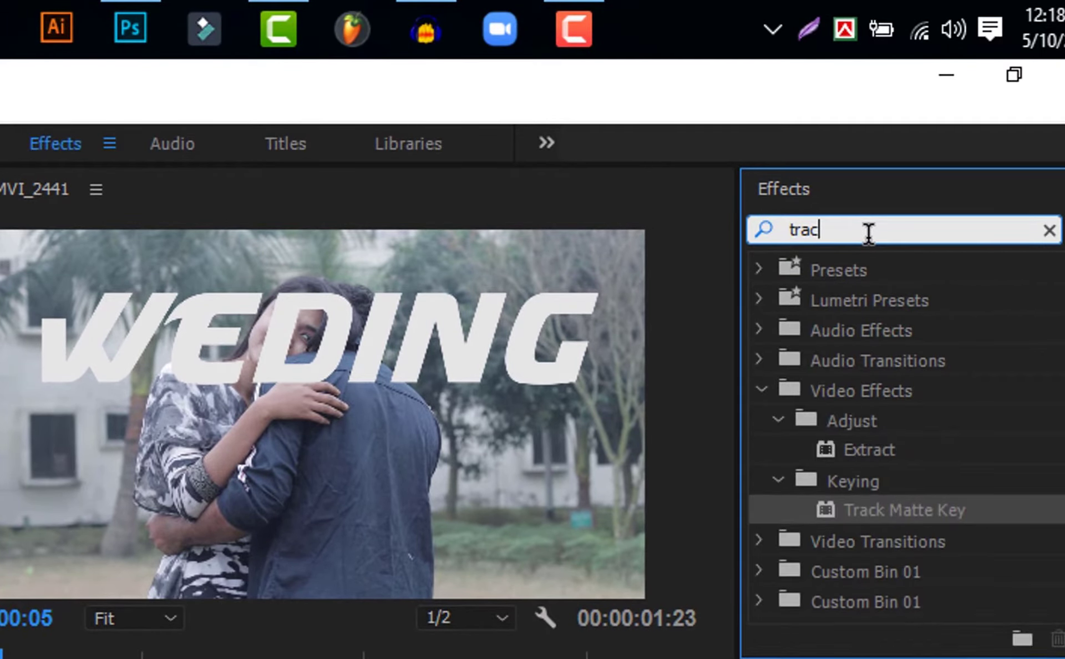
{"action": "type", "text": "k"}
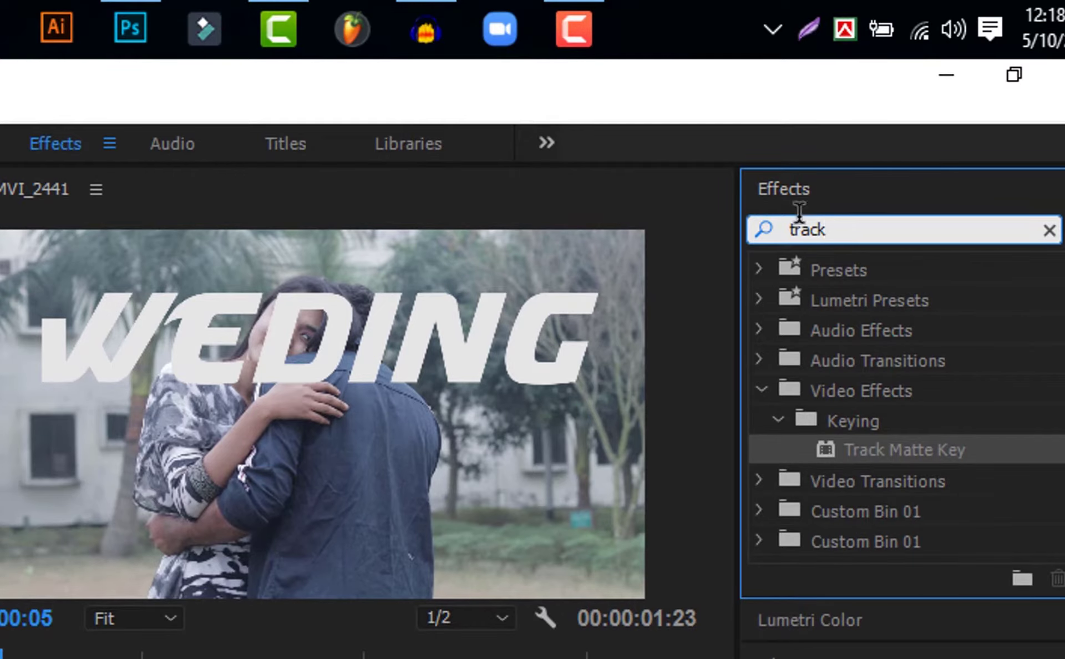
- Apply Track Matte Key to the MVI_2441.MP4 clip and show its settings in Effect Controls
{"action": "left_click_drag", "start_coordinate": [895, 450], "coordinate": [552, 549]}
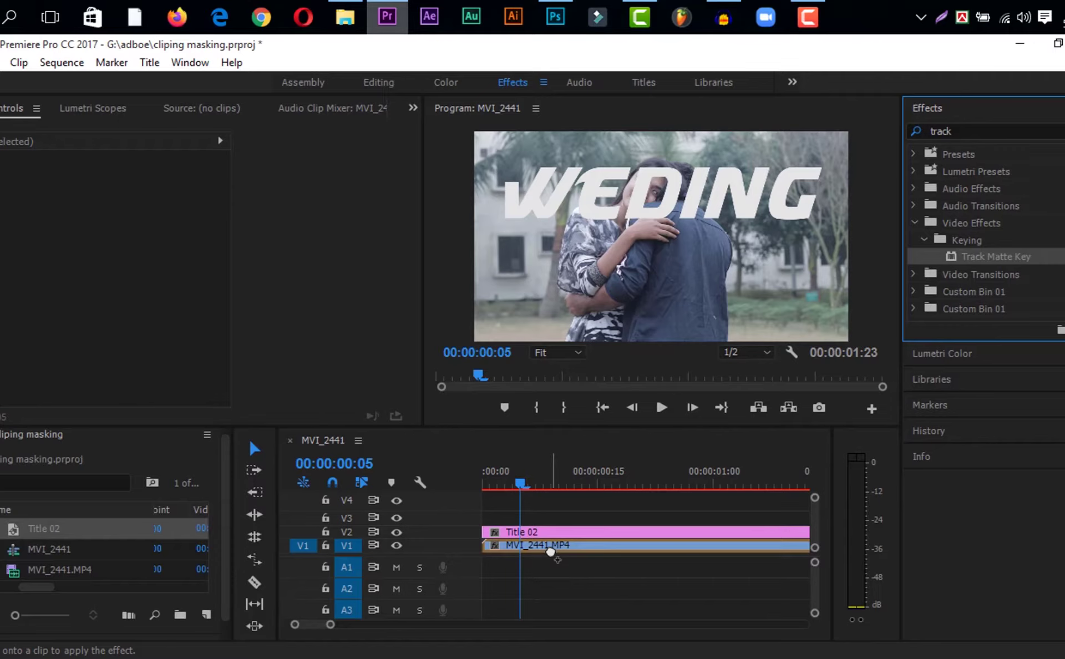
{"action": "left_click", "coordinate": [552, 550]}
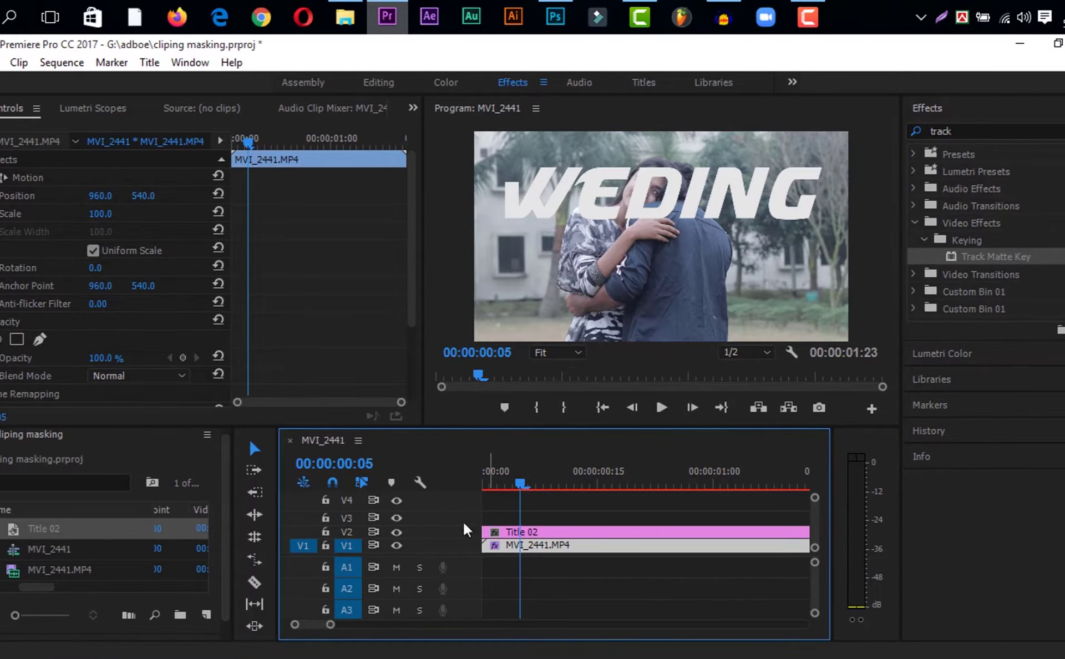
{"action": "scroll", "coordinate": [10, 311], "scroll_direction": "down", "scroll_amount": 2}
{"action": "scroll", "coordinate": [10, 311], "scroll_direction": "down", "scroll_amount": 1}
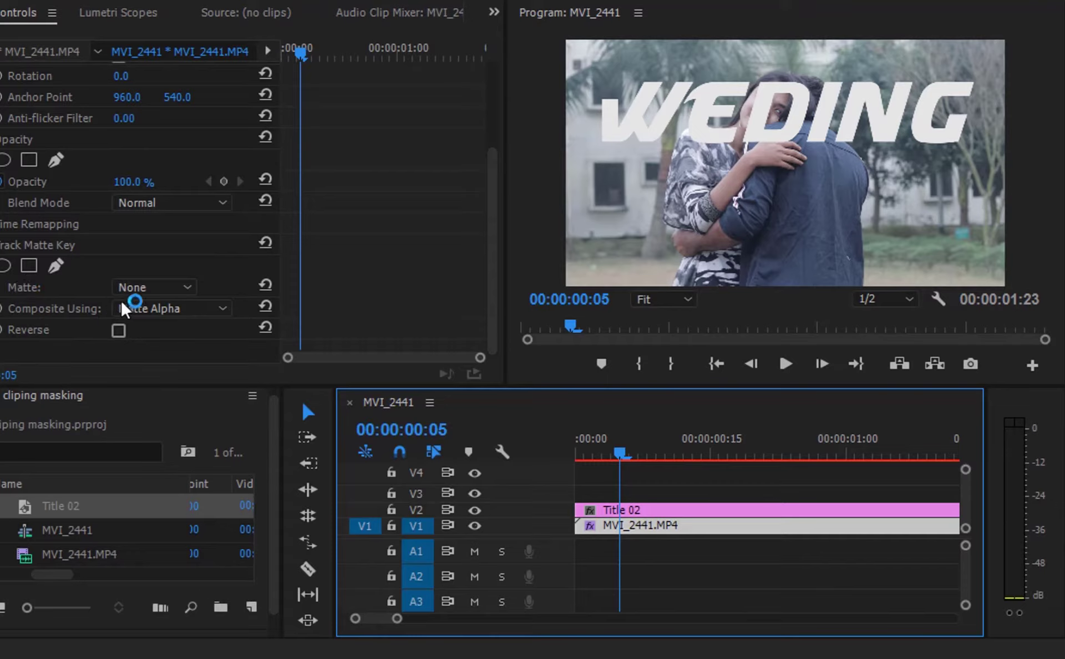
{"action": "left_click", "coordinate": [180, 287]}
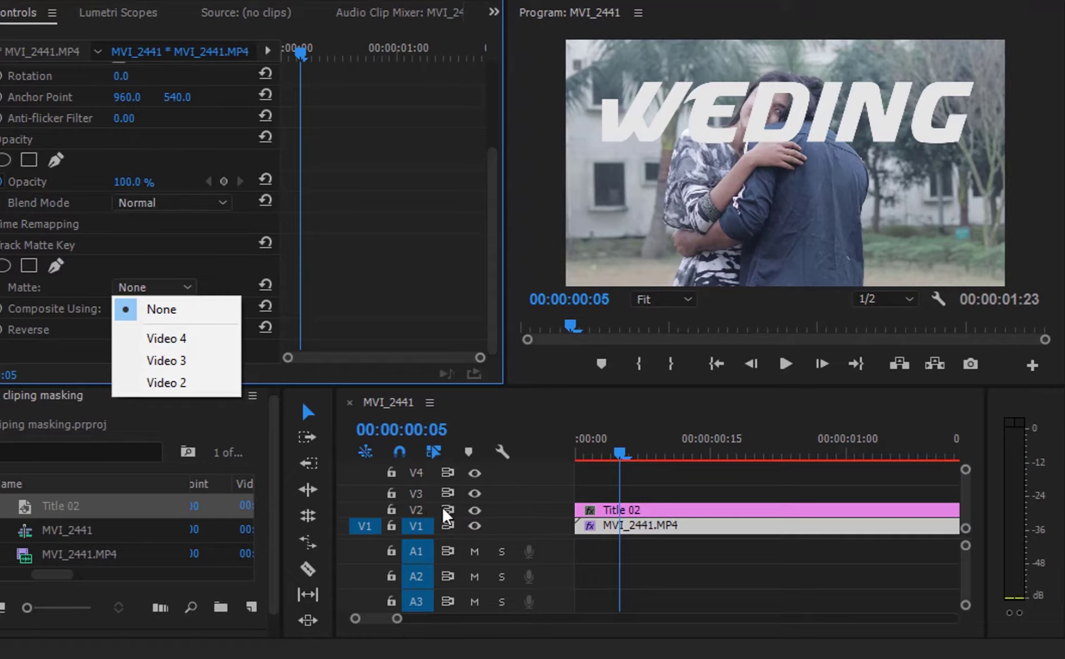
- Set Track Matte Key's Matte to Video 2 and play back the footage inside the WEDING letters
{"action": "left_click", "coordinate": [180, 385]}
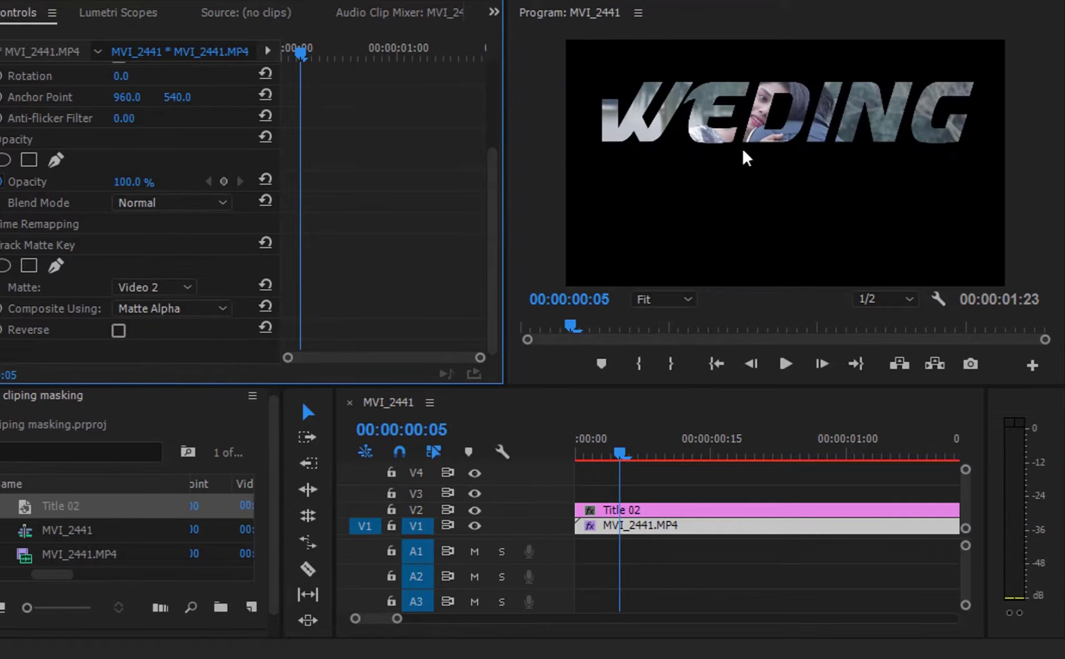
{"action": "left_click_drag", "start_coordinate": [621, 452], "coordinate": [577, 452]}
{"action": "left_click", "coordinate": [787, 368]}
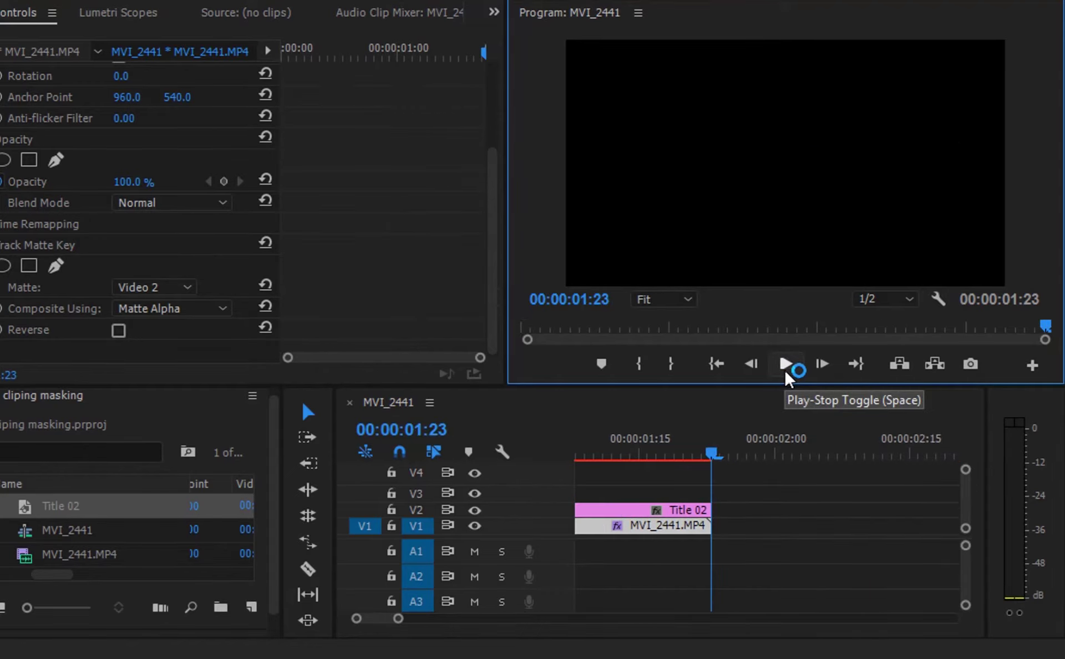
{"action": "left_click_drag", "start_coordinate": [644, 452], "coordinate": [448, 484]}
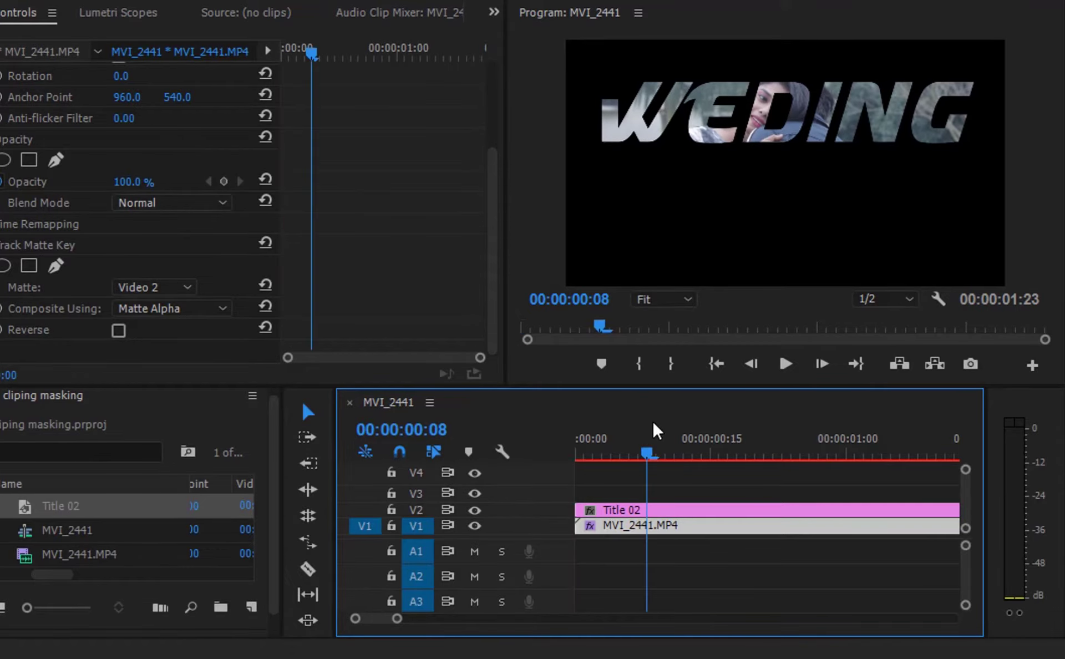
{"action": "left_click", "coordinate": [648, 452]}
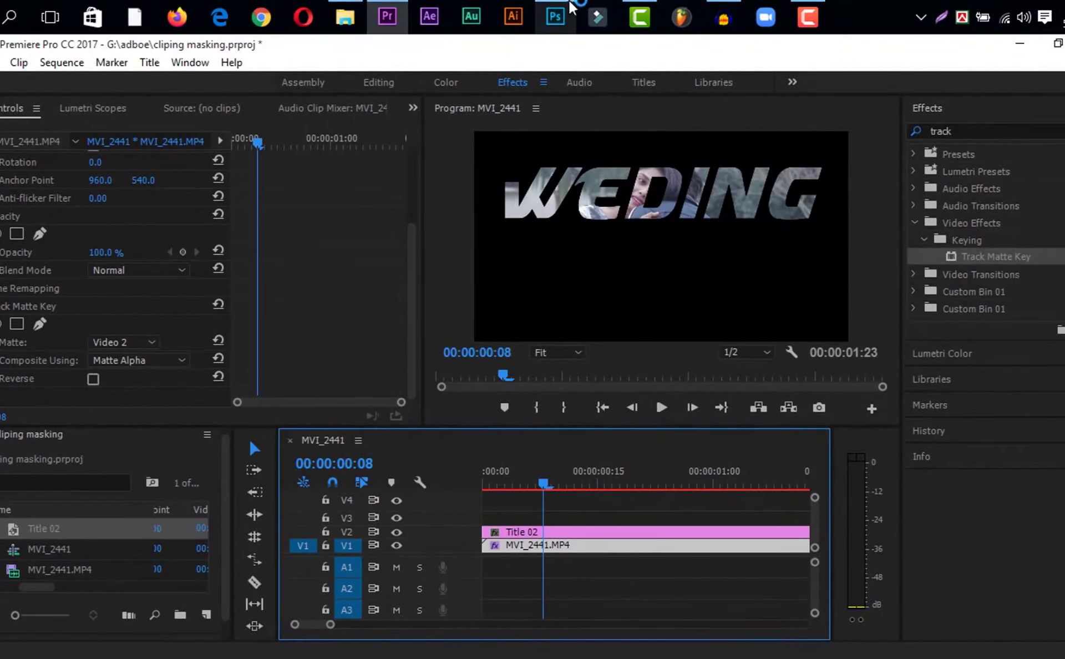
- In Photoshop, create Untitled-1 from the 1920×1080 preset with a pink background colour
{"action": "left_click", "coordinate": [555, 16]}
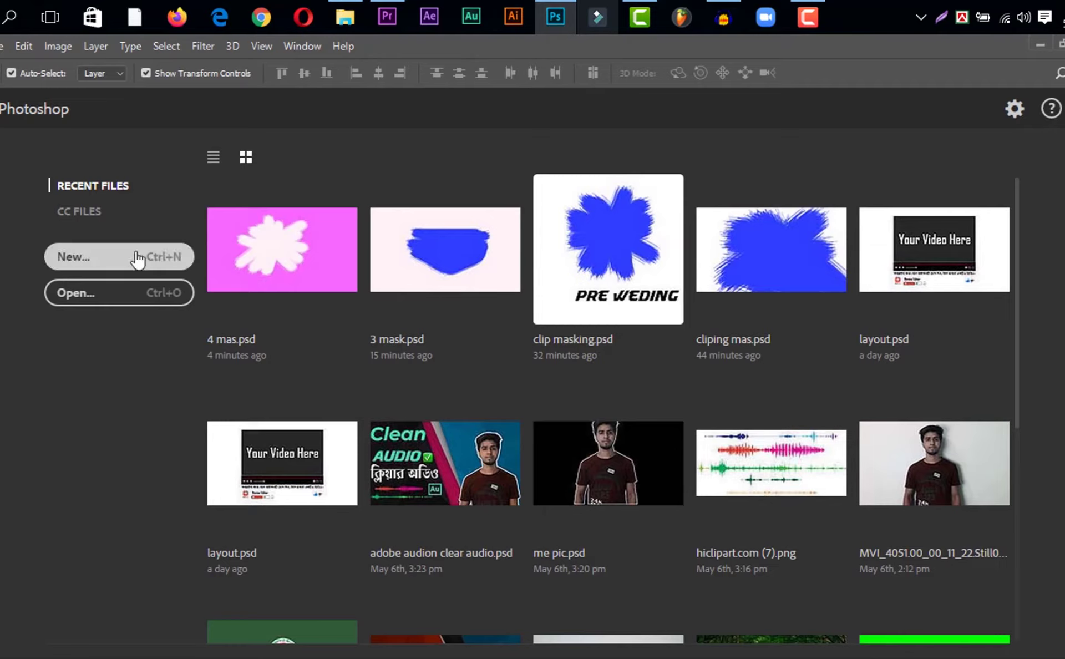
{"action": "left_click", "coordinate": [122, 256]}
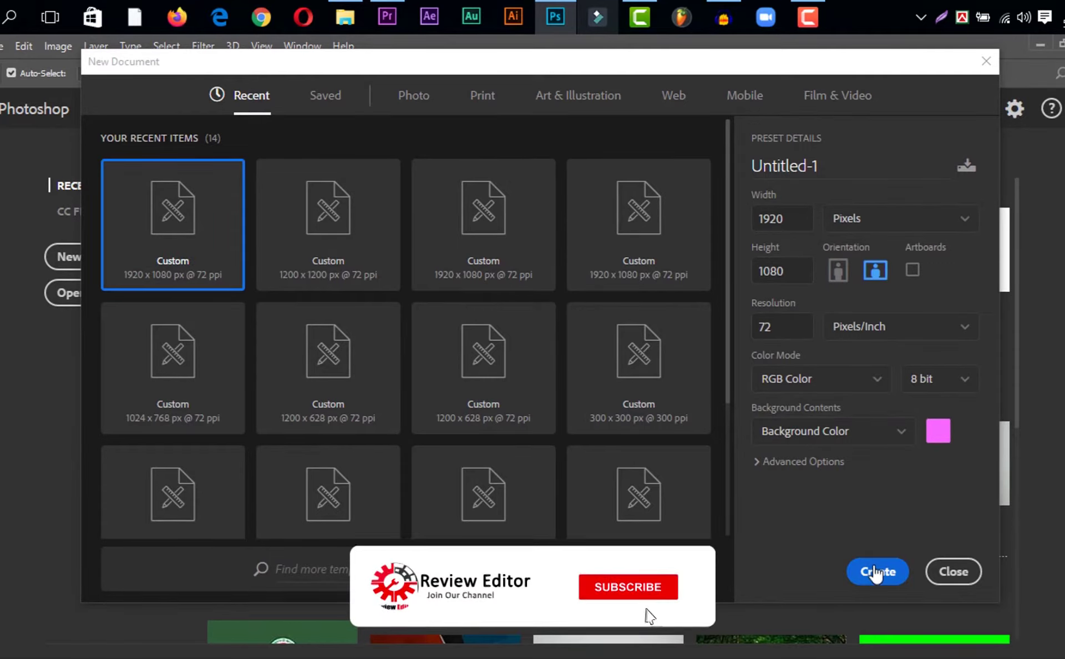
{"action": "left_click", "coordinate": [877, 573]}
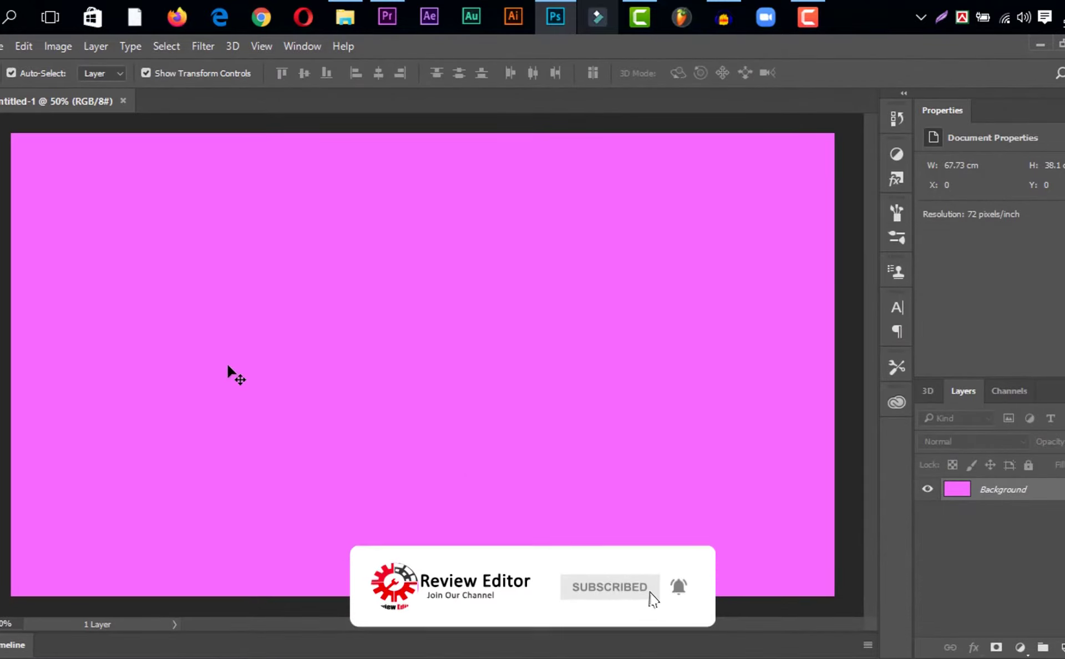
{"action": "scroll", "coordinate": [217, 364], "scroll_direction": "down", "scroll_amount": 1}
{"action": "scroll", "coordinate": [217, 364], "scroll_direction": "down", "scroll_amount": 2}
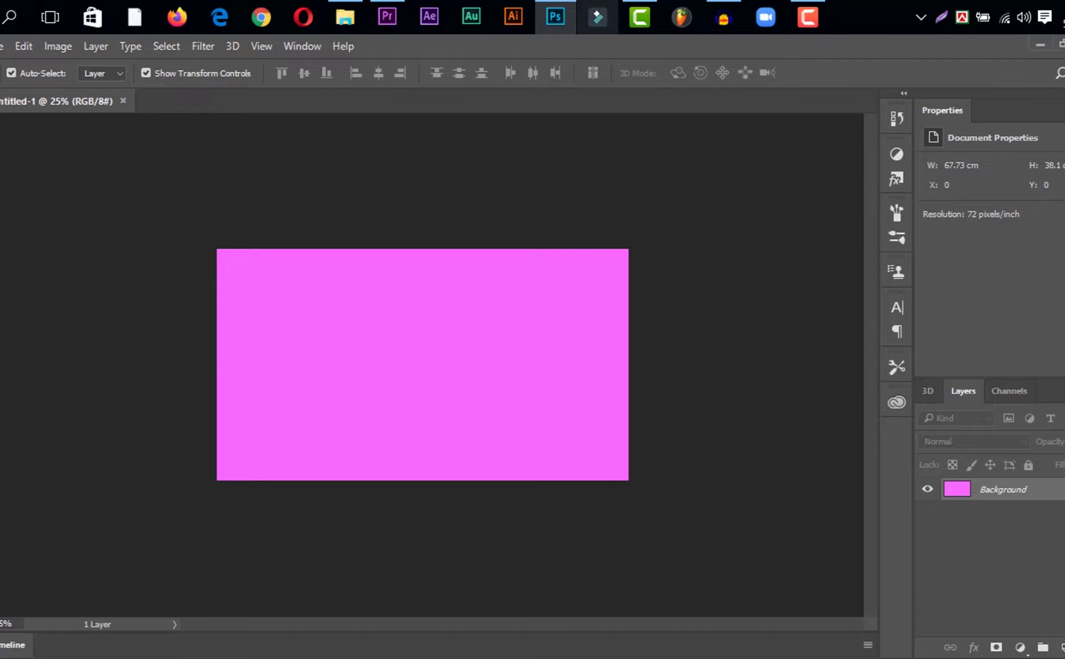
{"action": "left_click_drag", "start_coordinate": [1, 388], "coordinate": [47, 474]}
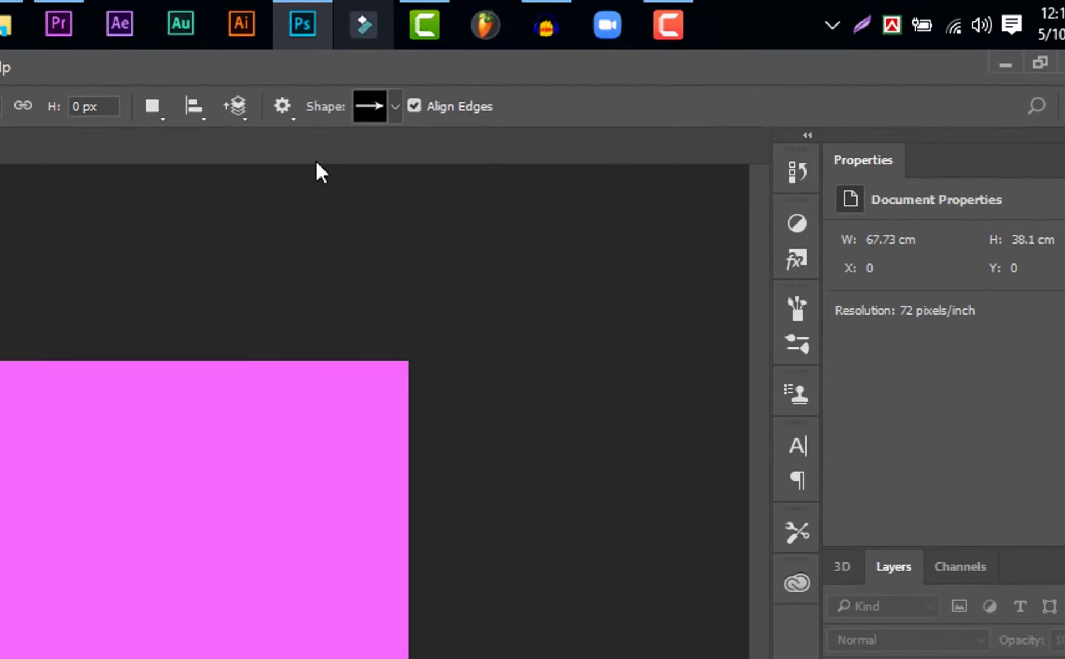
- Draw a downward-pointing triangle custom shape on the pink canvas
{"action": "left_click", "coordinate": [396, 103]}
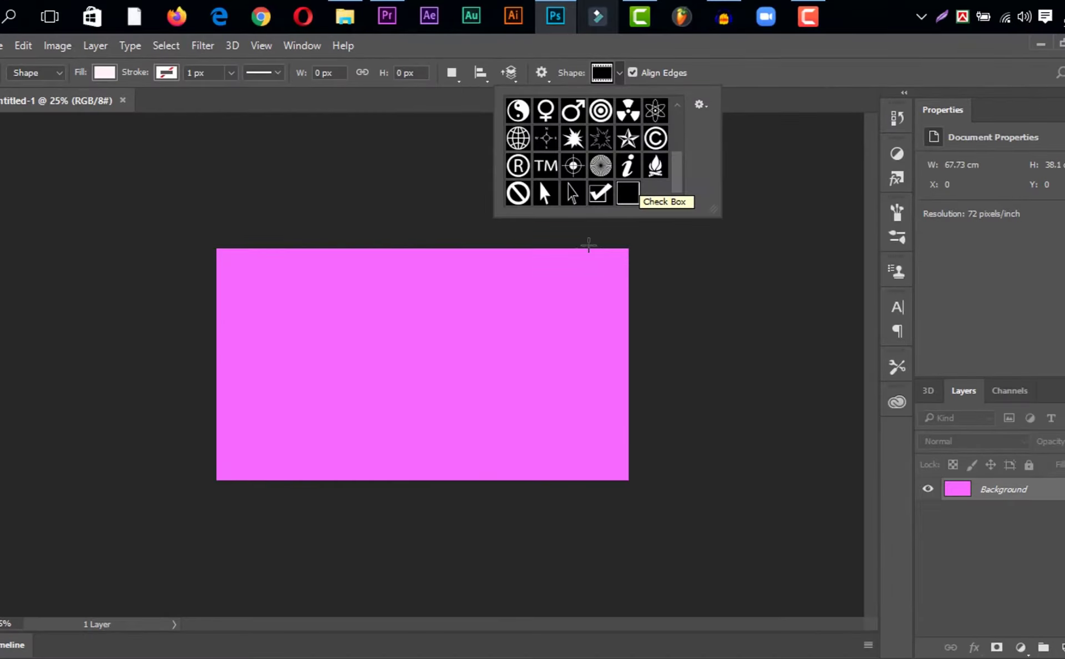
{"action": "scroll", "coordinate": [622, 160], "scroll_direction": "up", "scroll_amount": 2}
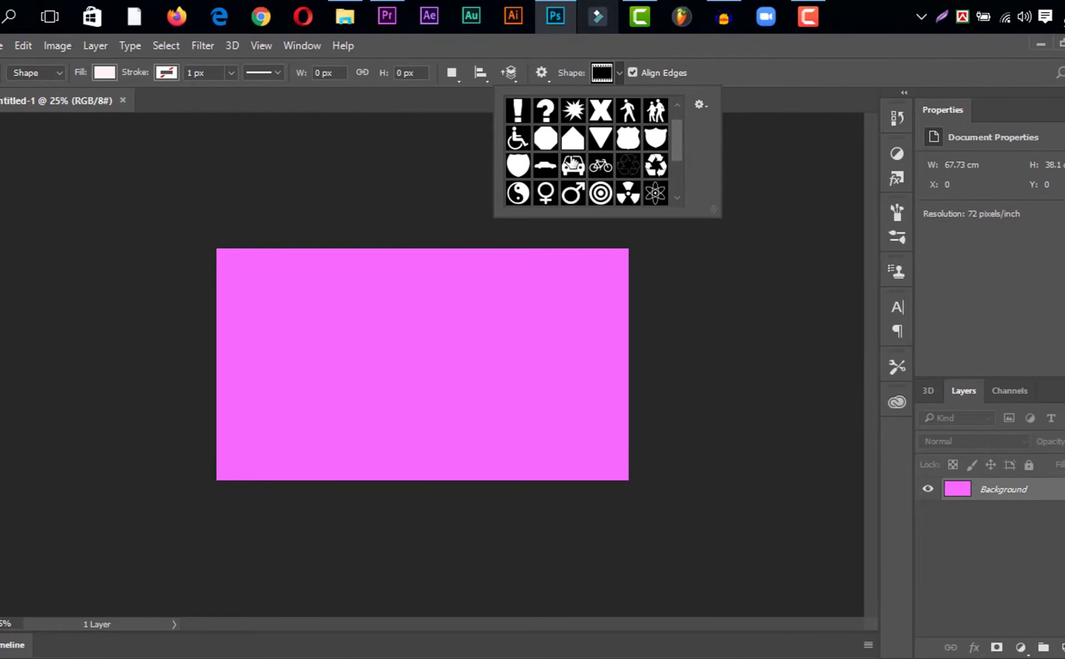
{"action": "scroll", "coordinate": [571, 162], "scroll_direction": "up", "scroll_amount": 1}
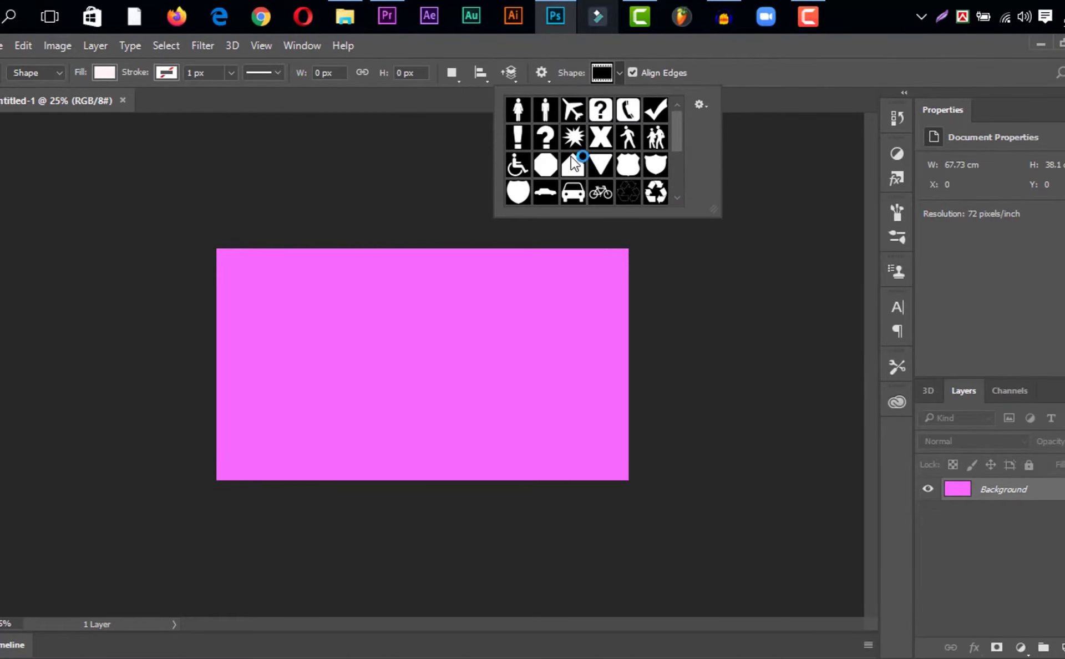
{"action": "left_click", "coordinate": [601, 166]}
{"action": "left_click", "coordinate": [373, 300]}
{"action": "left_click_drag", "start_coordinate": [373, 302], "coordinate": [583, 460]}
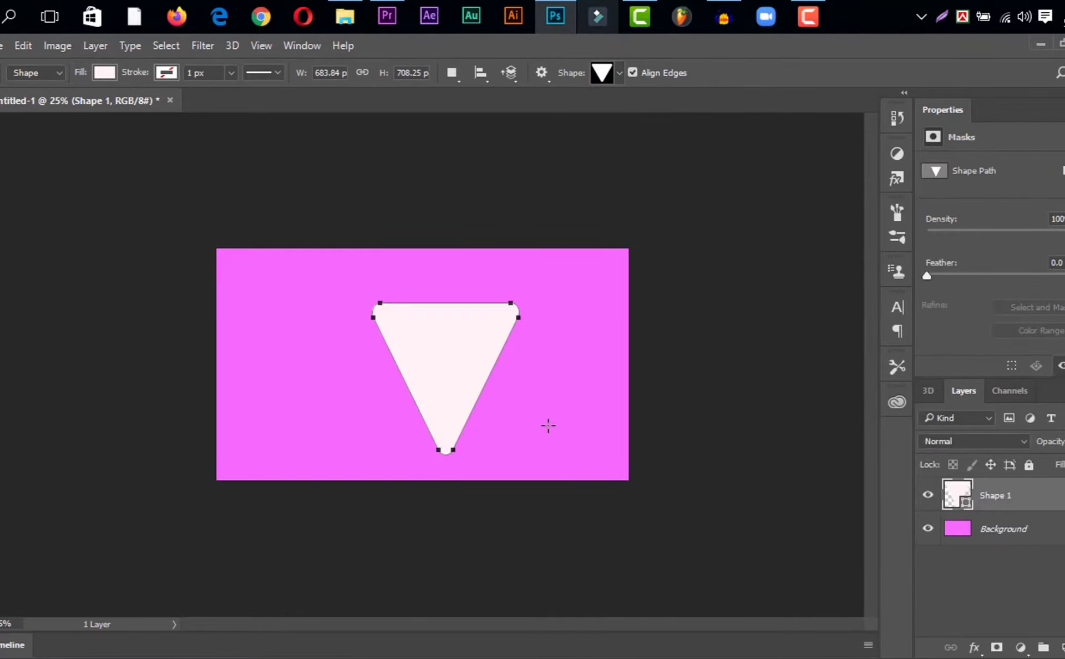
- Move the triangle toward the top centre and hide the pink Background layer
{"action": "key", "text": "v"}
{"action": "left_click_drag", "start_coordinate": [478, 375], "coordinate": [455, 361]}
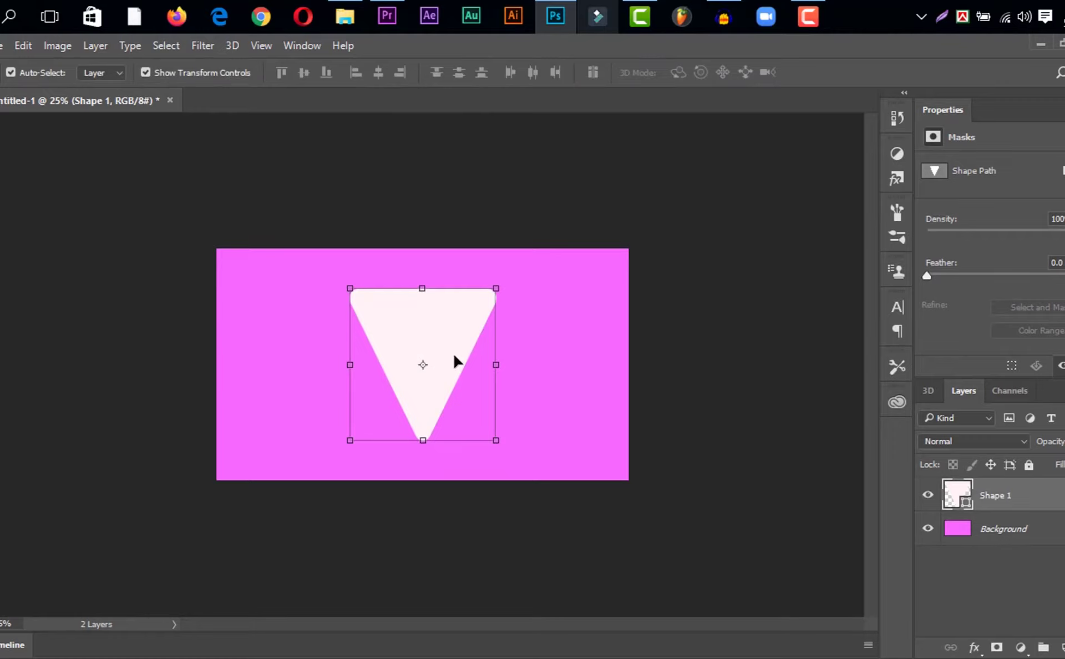
{"action": "left_click", "coordinate": [398, 193]}
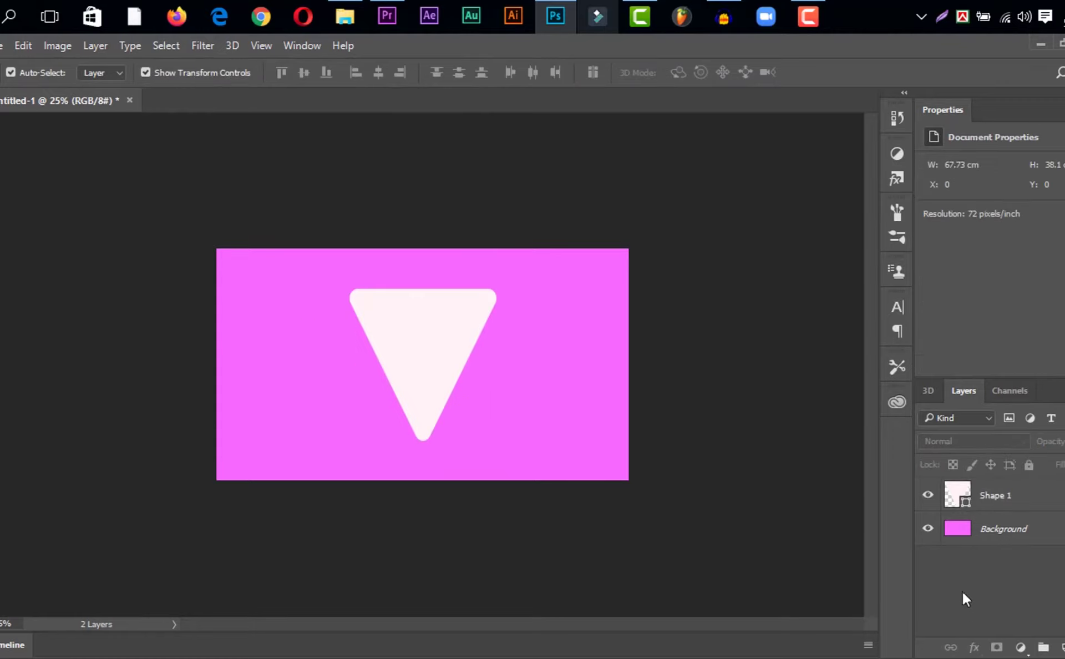
{"action": "left_click", "coordinate": [928, 529]}
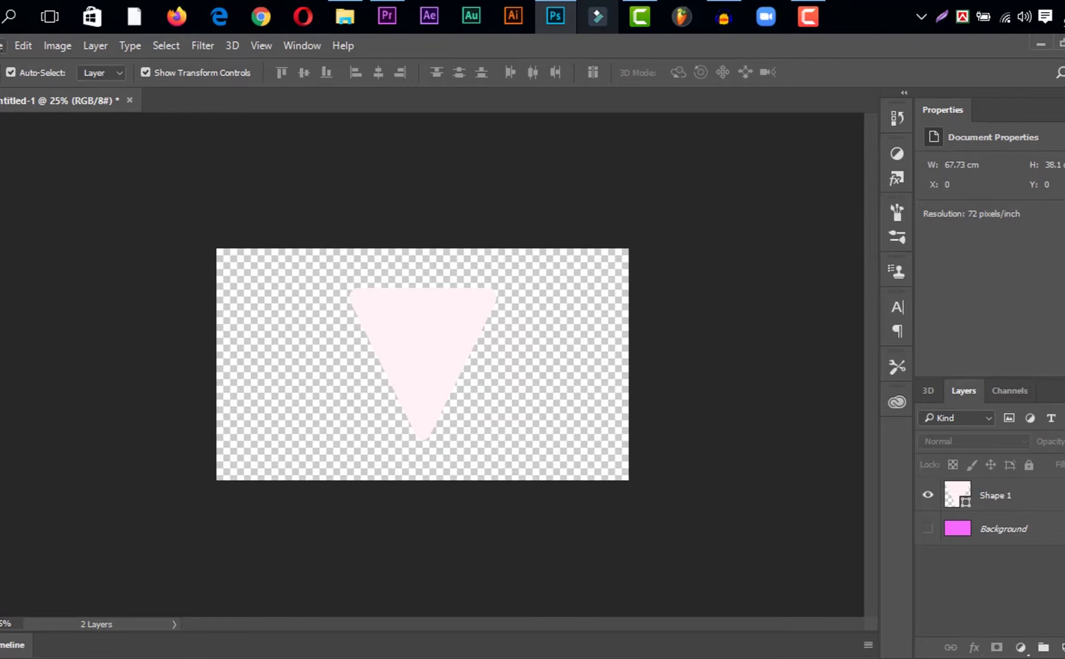
- Save the triangle document as the Photoshop file masking 1.psd
{"action": "left_click", "coordinate": [1, 45]}
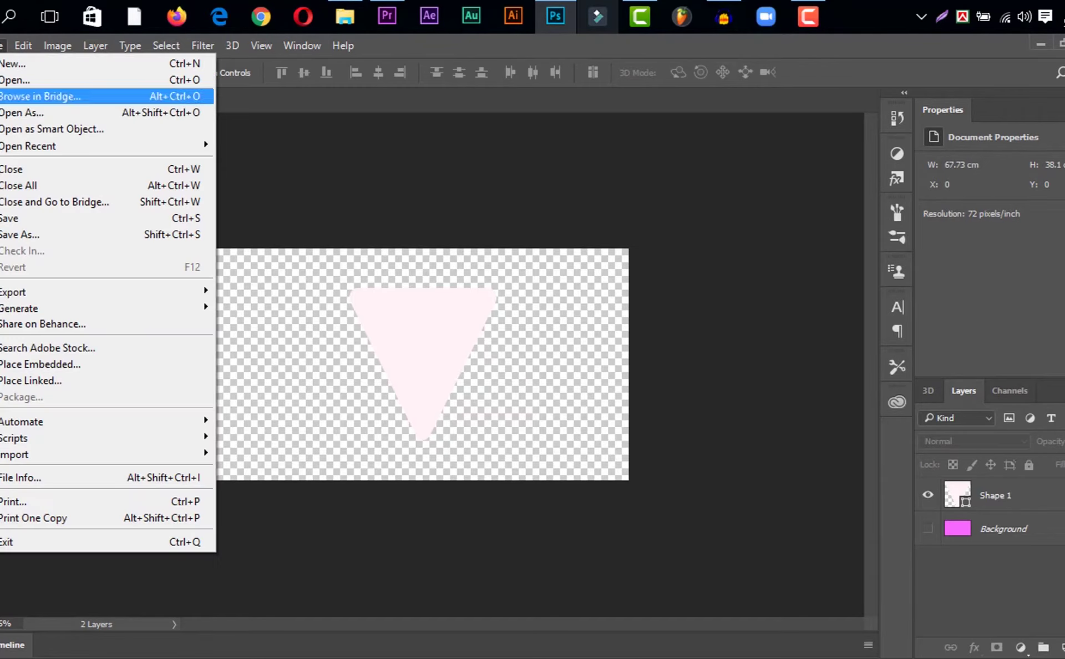
{"action": "left_click", "coordinate": [62, 223]}
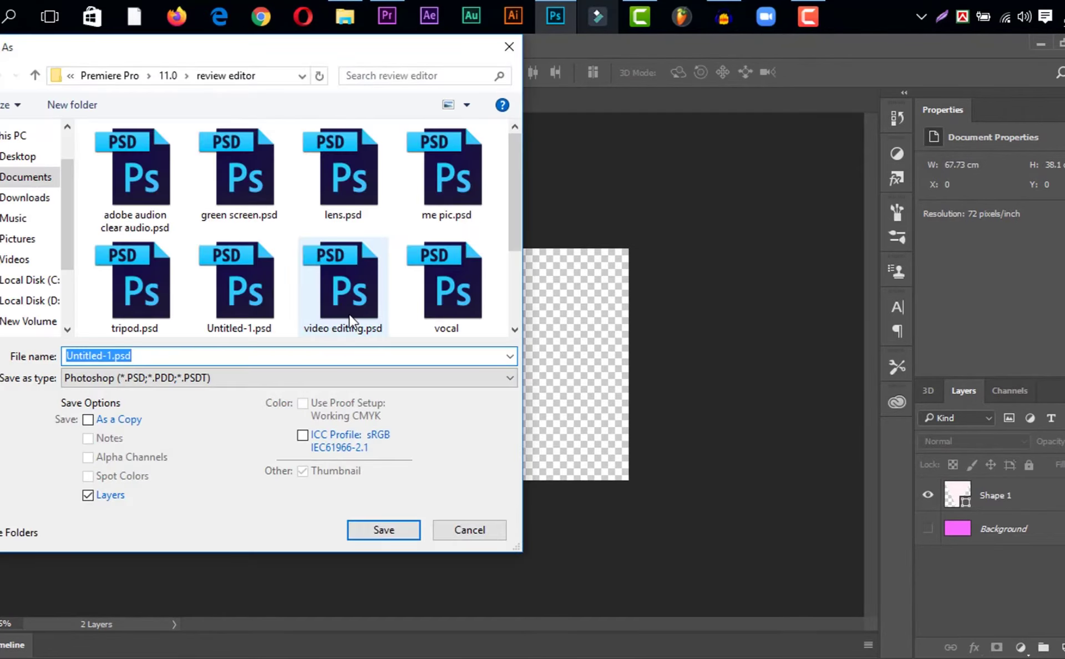
{"action": "type", "text": "masking 1"}
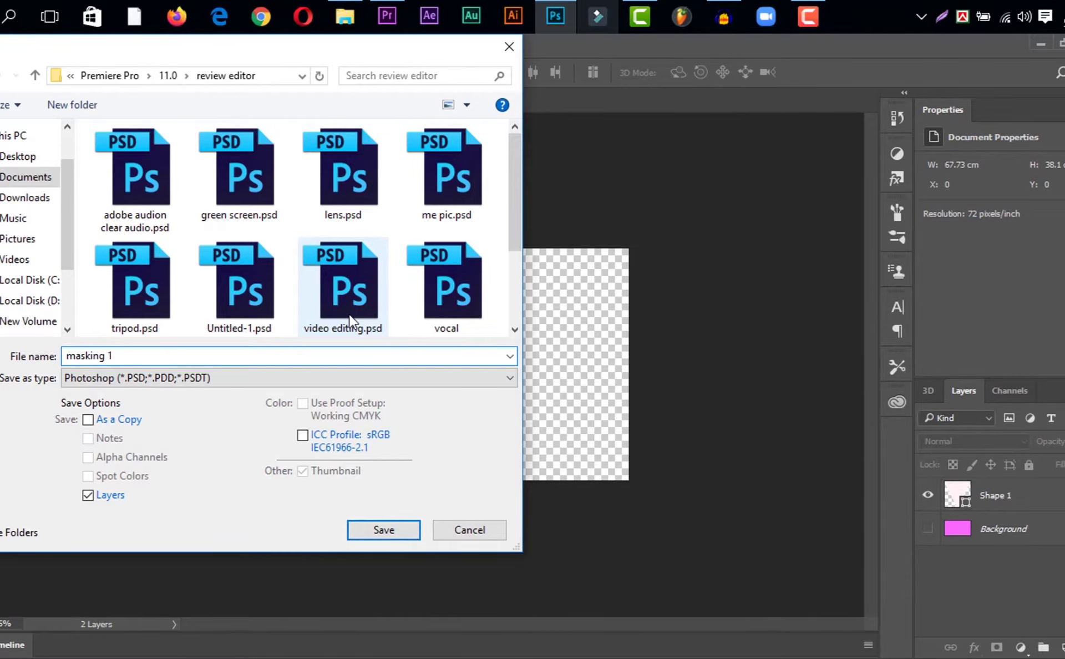
{"action": "key", "text": "Return"}
{"action": "left_click", "coordinate": [729, 190]}
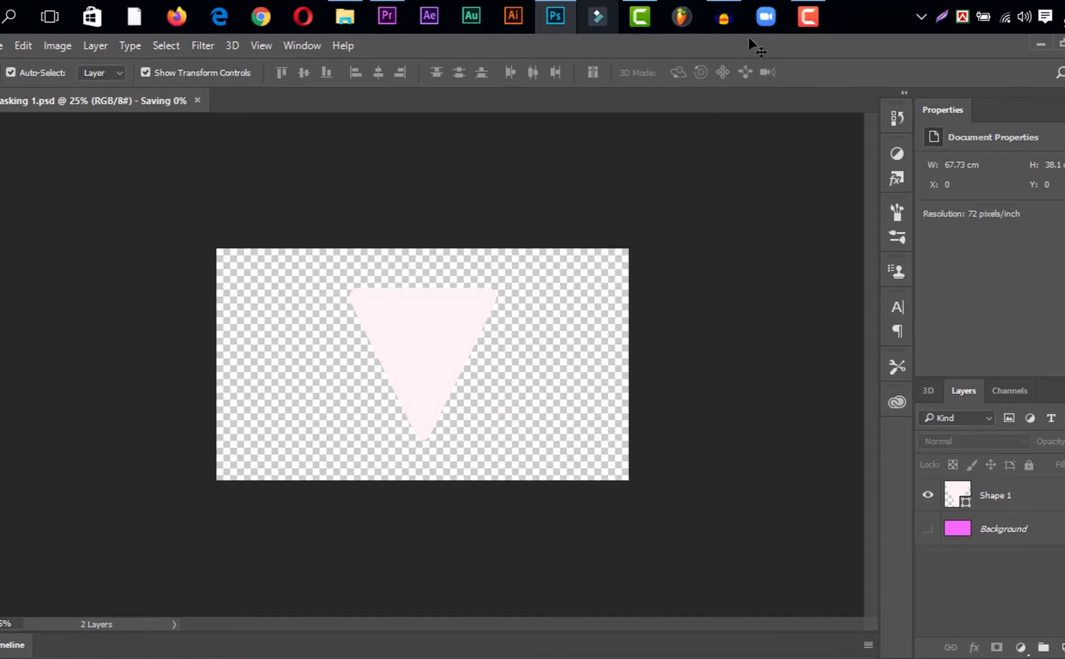
{"action": "left_click", "coordinate": [387, 15]}
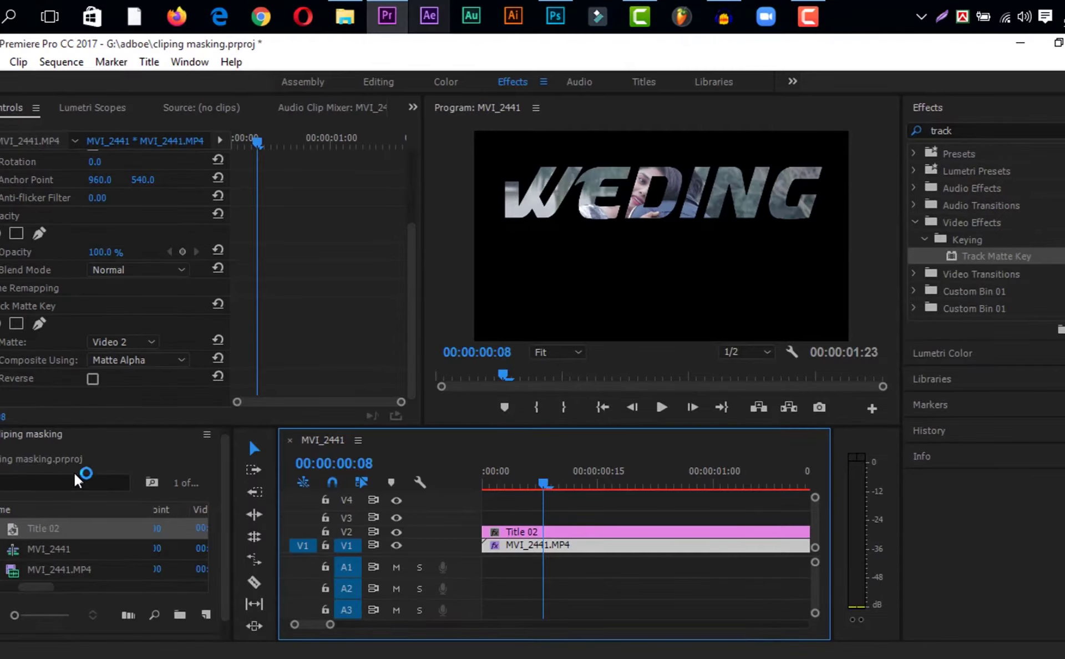
- Import the Shape 1 layer of masking 1.psd from File Explorer into the Project panel
{"action": "left_click", "coordinate": [349, 22]}
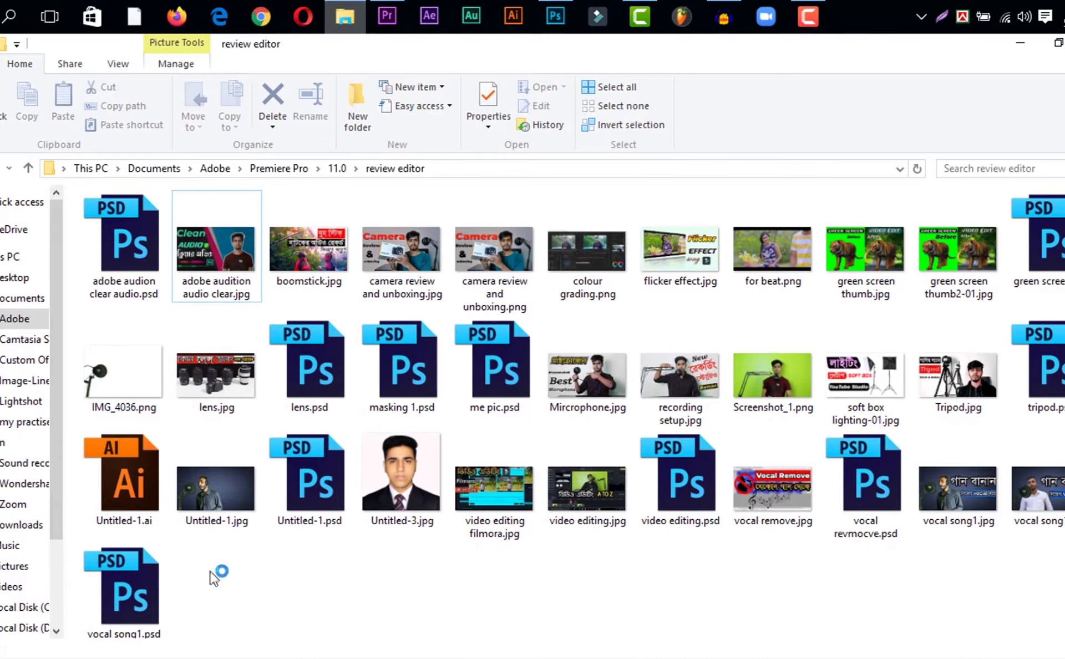
{"action": "left_click_drag", "start_coordinate": [408, 369], "coordinate": [434, 23]}
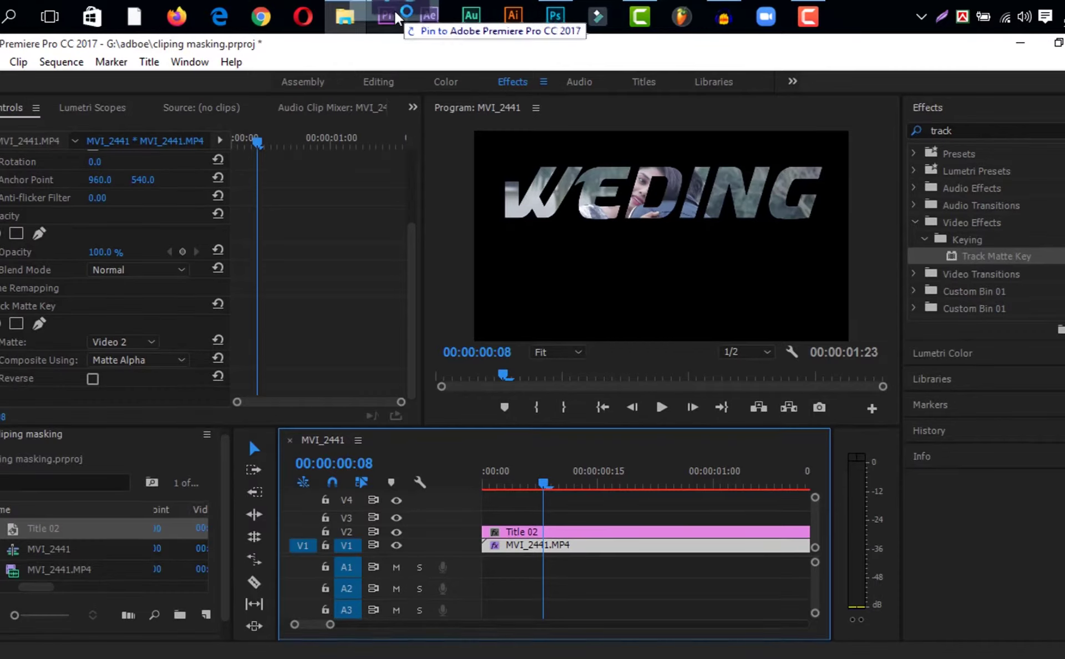
{"action": "left_click_drag", "start_coordinate": [434, 23], "coordinate": [52, 549]}
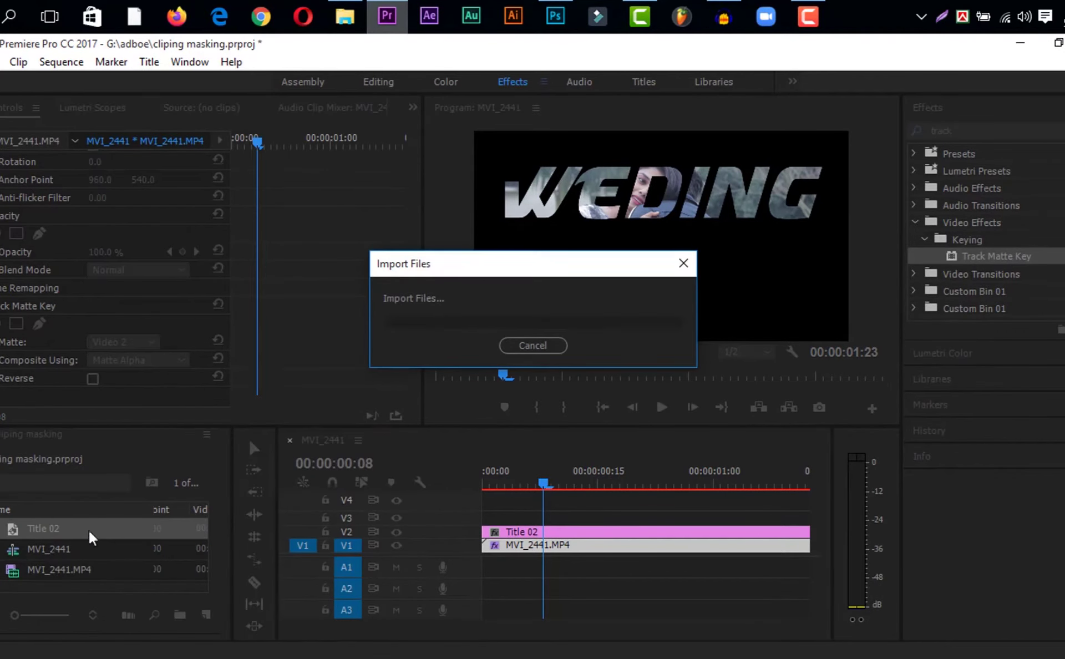
{"action": "left_click", "coordinate": [657, 219]}
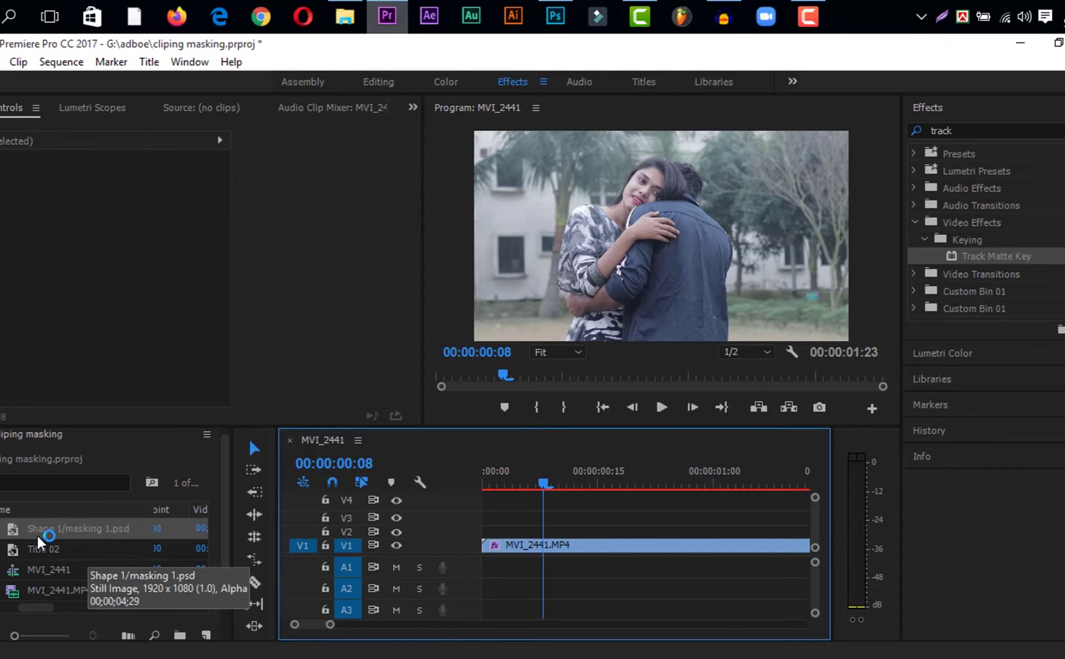
- Place the triangle Shape 1 on V2 and apply Track Matte Key to MVI_2441.MP4 with Matte: Video 2
{"action": "left_click_drag", "start_coordinate": [43, 528], "coordinate": [488, 532]}
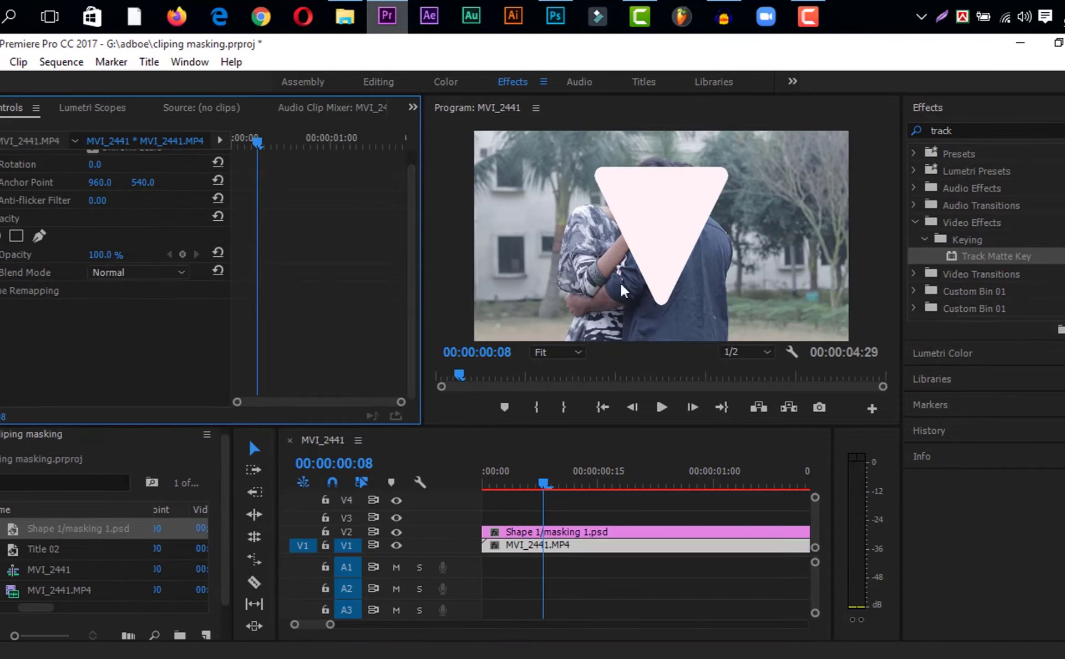
{"action": "left_click", "coordinate": [1017, 257]}
{"action": "left_click_drag", "start_coordinate": [737, 460], "coordinate": [571, 546]}
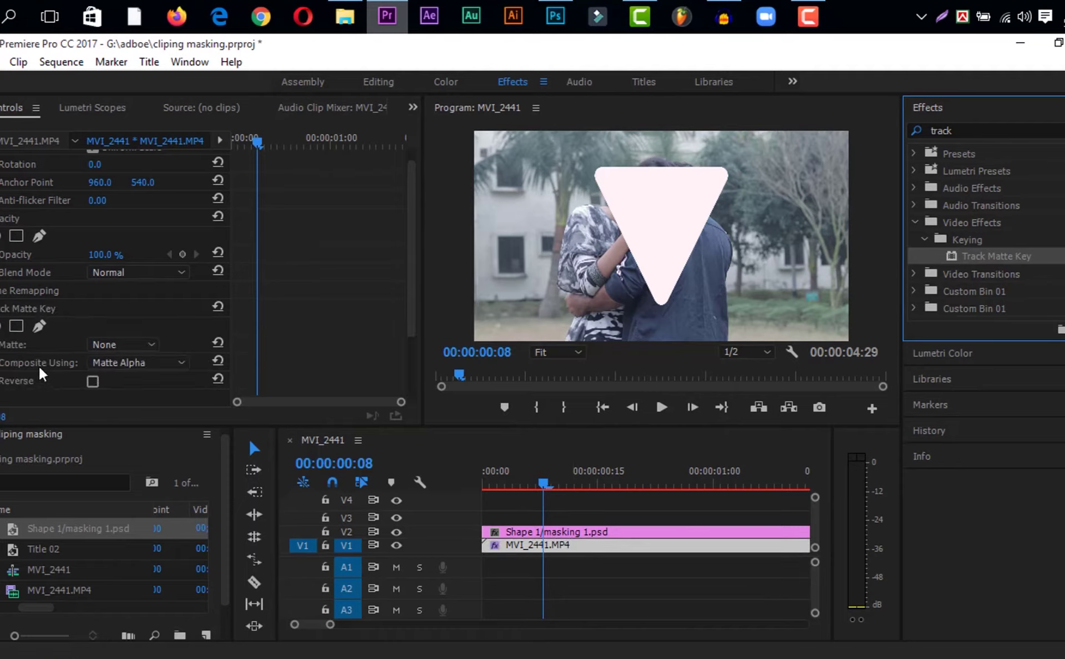
{"action": "left_click", "coordinate": [147, 344]}
{"action": "left_click", "coordinate": [151, 425]}
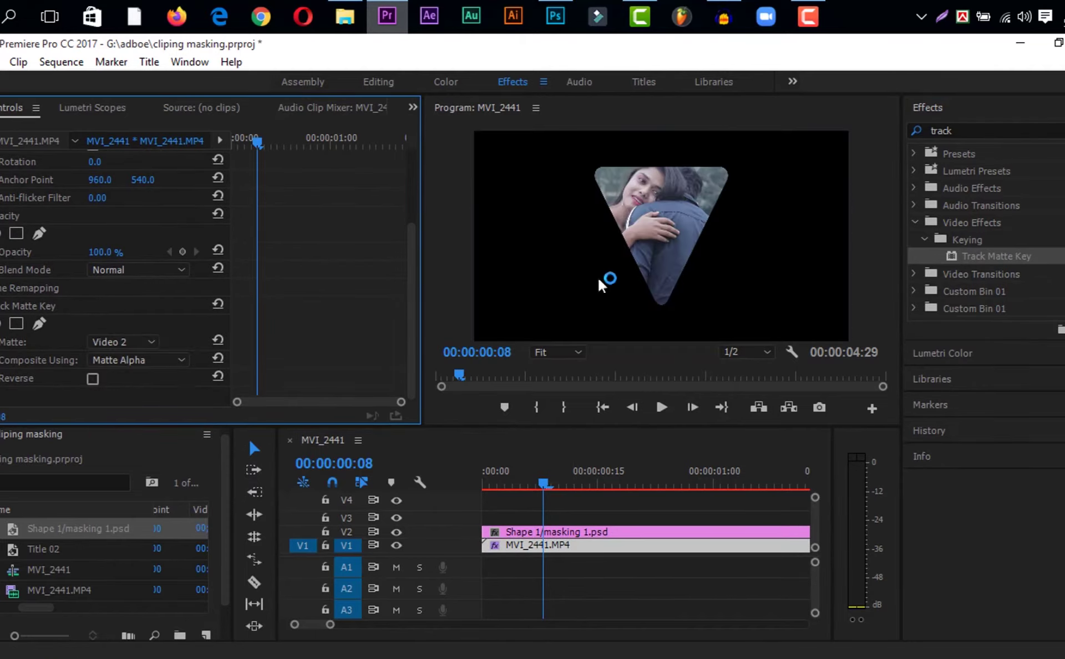
- Play the triangle-masked video back from the start
{"action": "left_click_drag", "start_coordinate": [499, 472], "coordinate": [483, 473]}
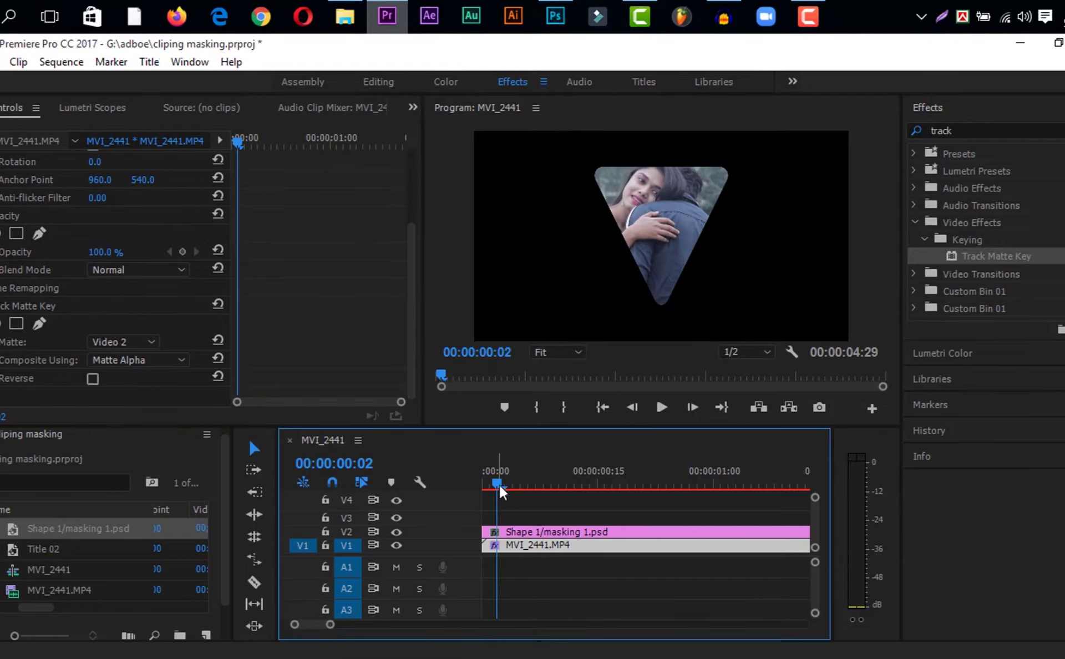
{"action": "left_click", "coordinate": [661, 407]}
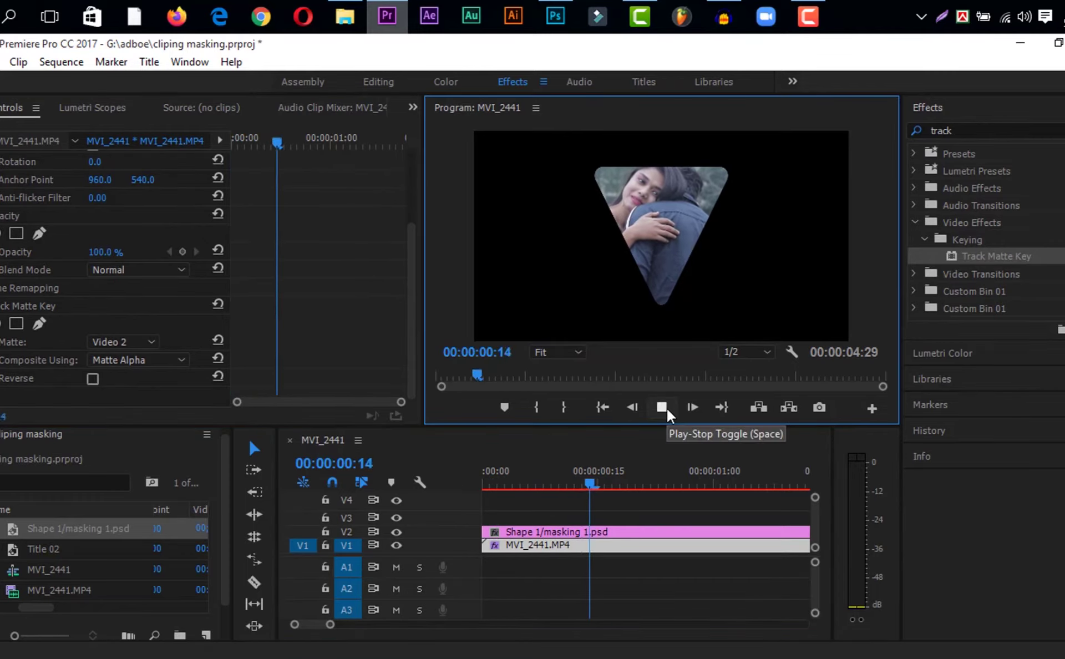
{"action": "left_click", "coordinate": [663, 407]}
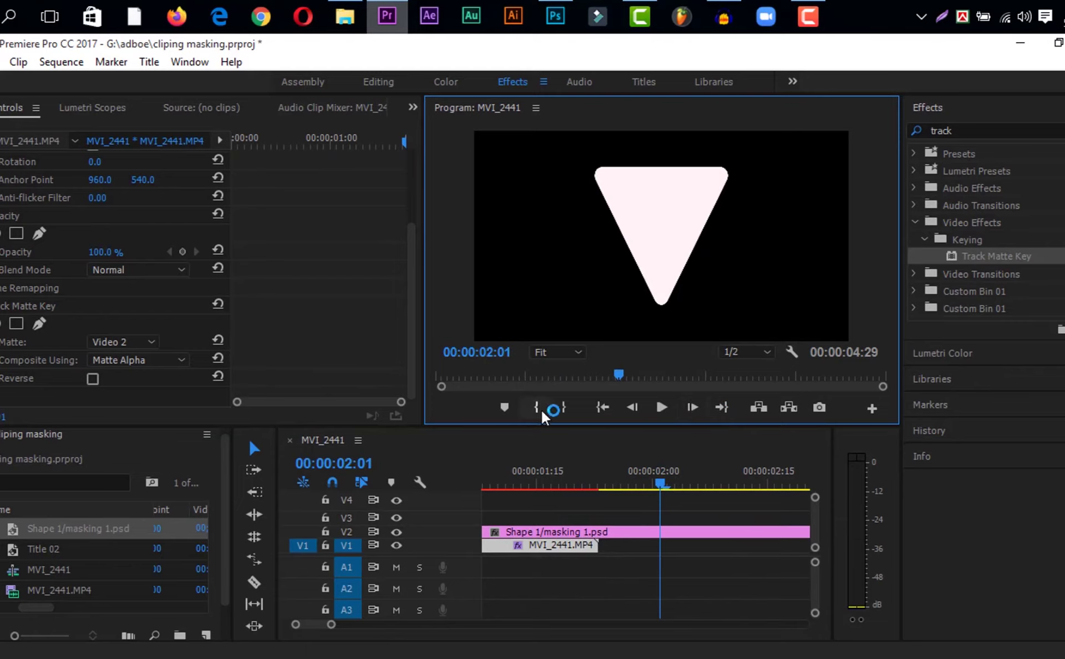
- Delete the triangle clip from V2 and park the playhead at 00:00:01:13
{"action": "left_click", "coordinate": [622, 532]}
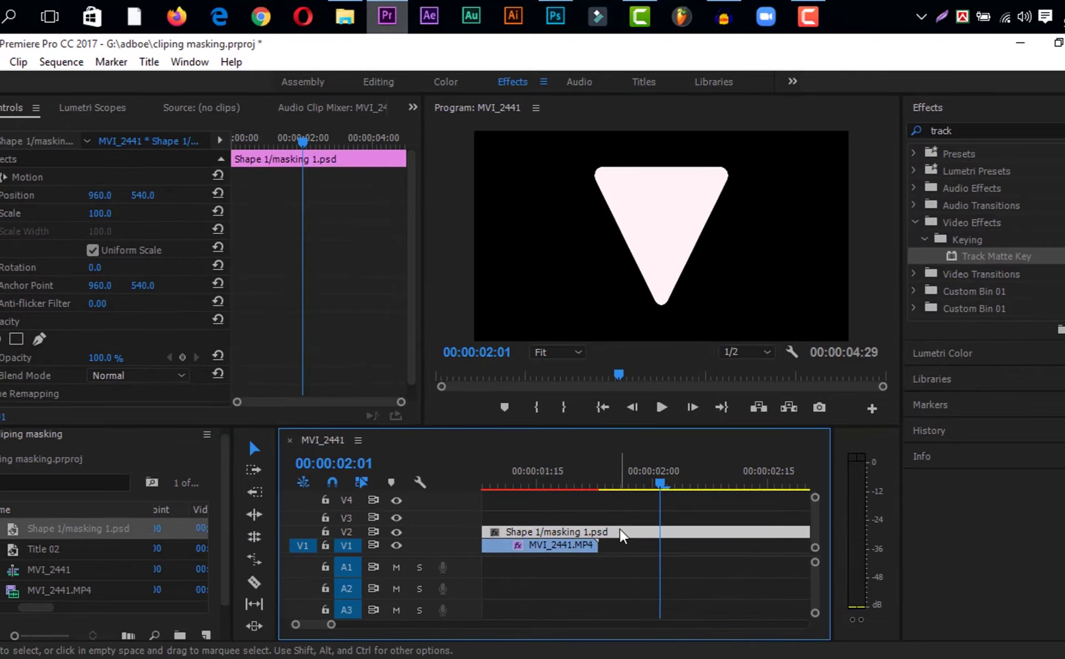
{"action": "key", "text": "Delete"}
{"action": "left_click", "coordinate": [521, 482]}
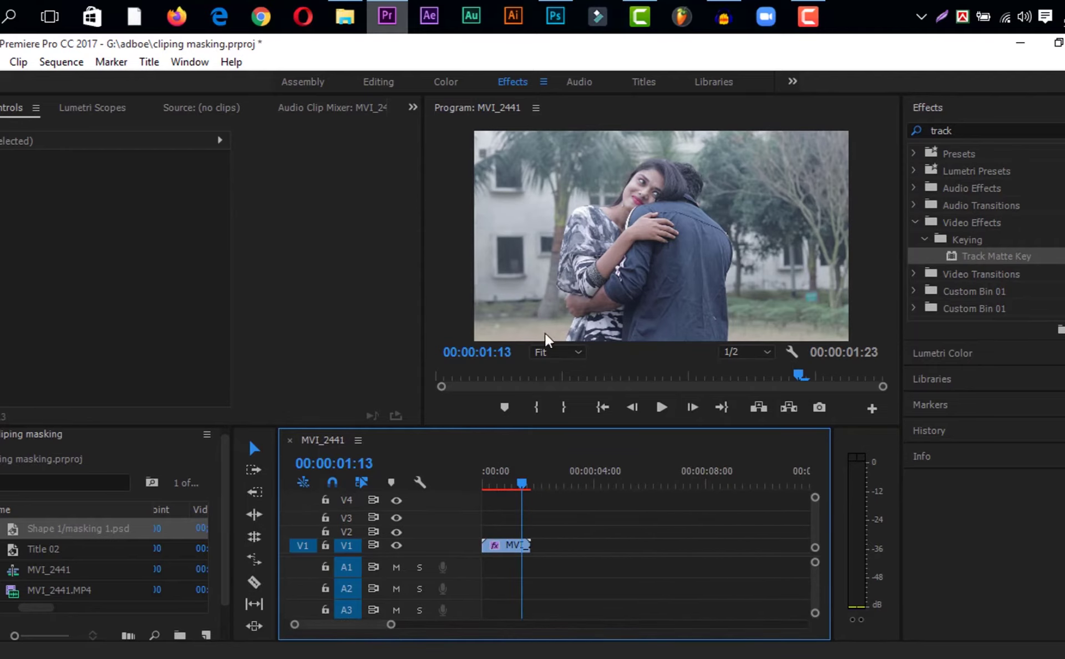
{"action": "left_click", "coordinate": [551, 7]}
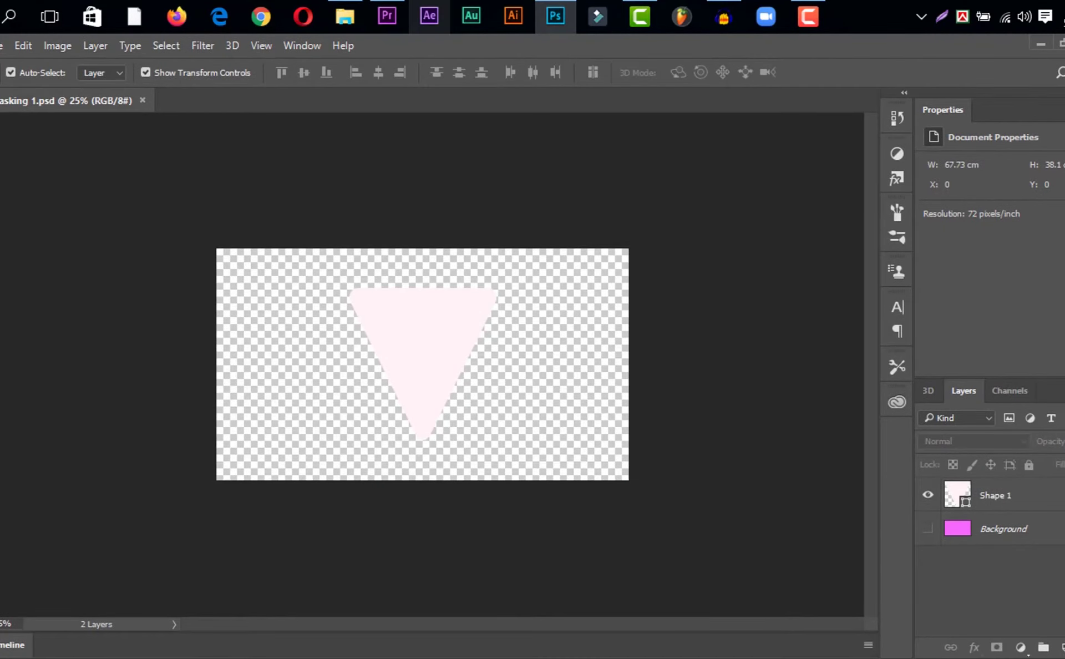
- Create a new 1920×1080 document with a light-blue #99e8ff background
{"action": "left_click", "coordinate": [2, 45]}
{"action": "left_click", "coordinate": [386, 186]}
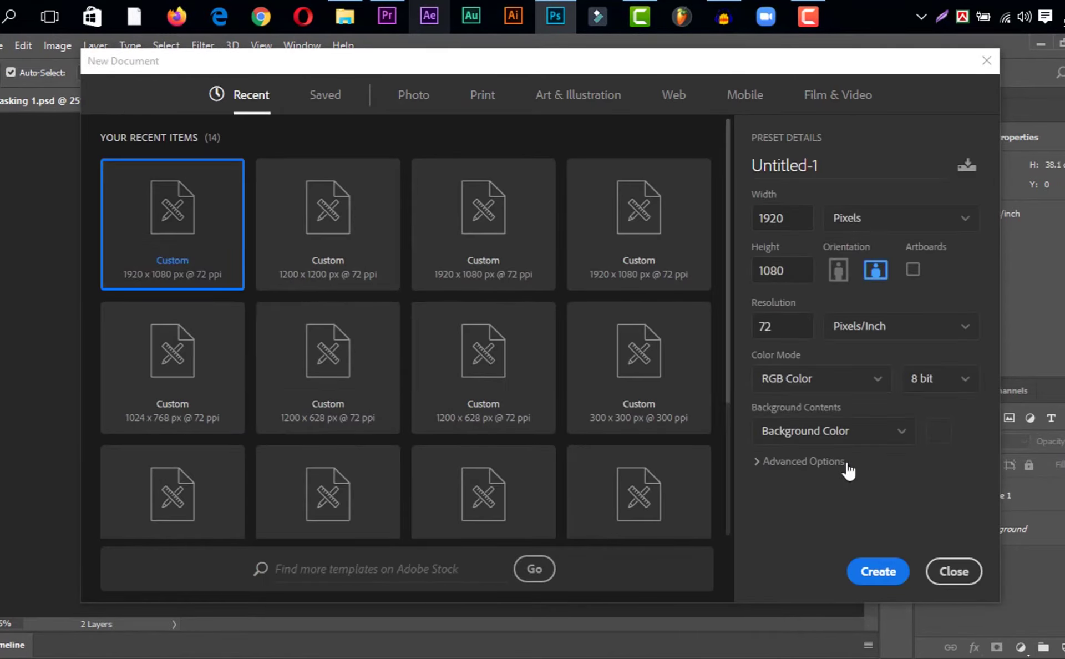
{"action": "left_click", "coordinate": [940, 431]}
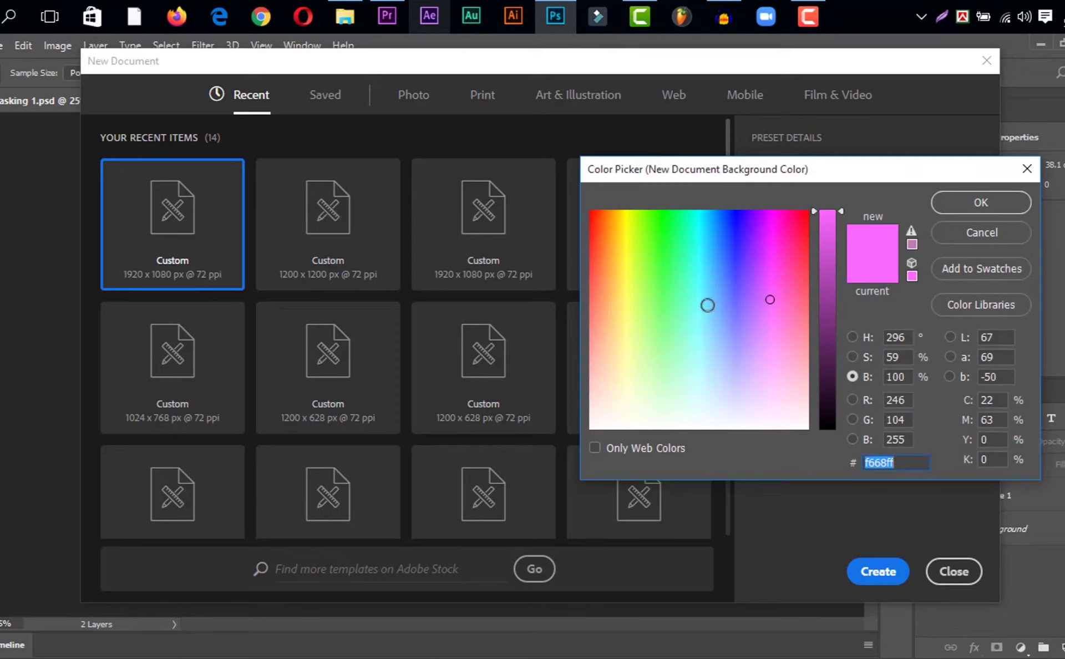
{"action": "left_click", "coordinate": [608, 316]}
{"action": "left_click", "coordinate": [707, 341]}
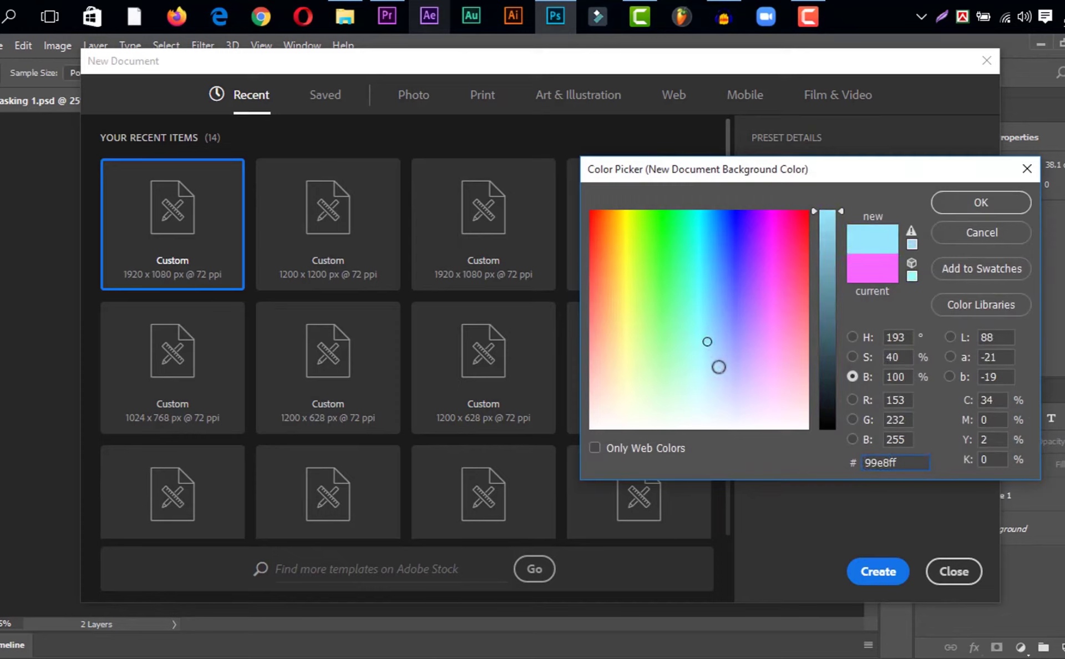
{"action": "left_click", "coordinate": [996, 197]}
{"action": "left_click", "coordinate": [878, 573]}
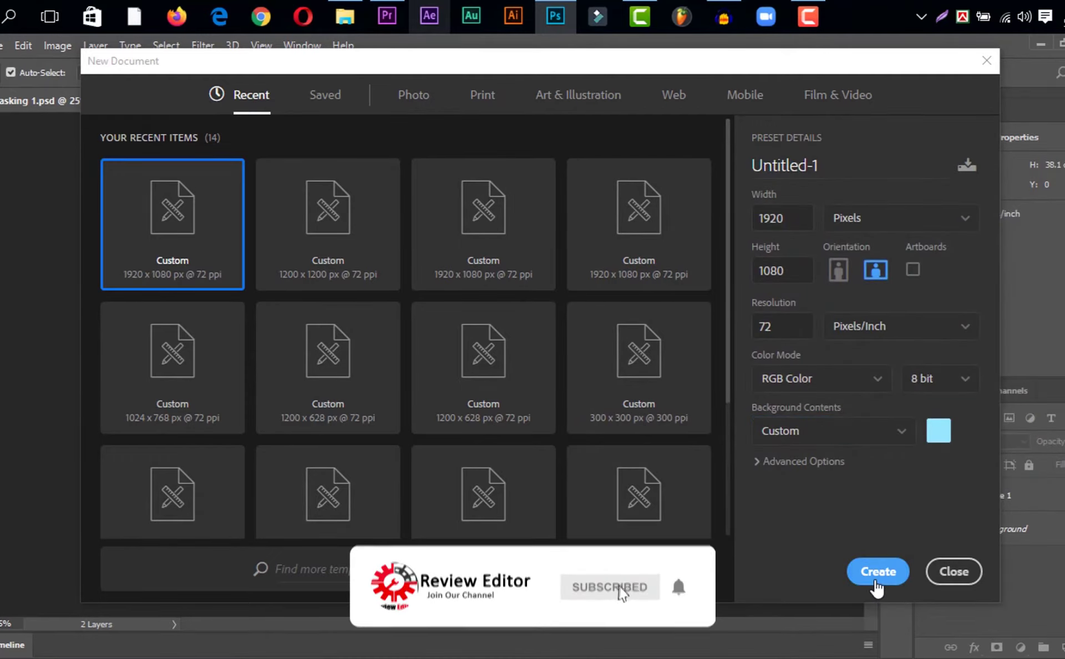
- Zoom the canvas out to 25% and add an empty Layer 1 above the background
{"action": "key", "text": "ctrl+minus"}
{"action": "key", "text": "ctrl+minus"}
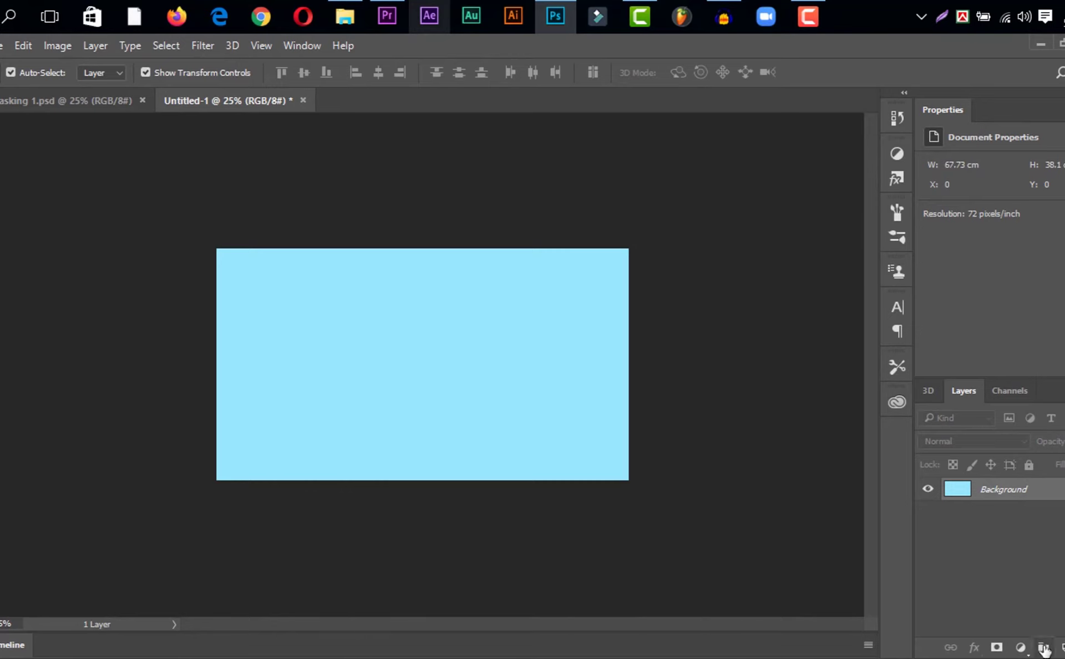
{"action": "left_click", "coordinate": [1055, 646]}
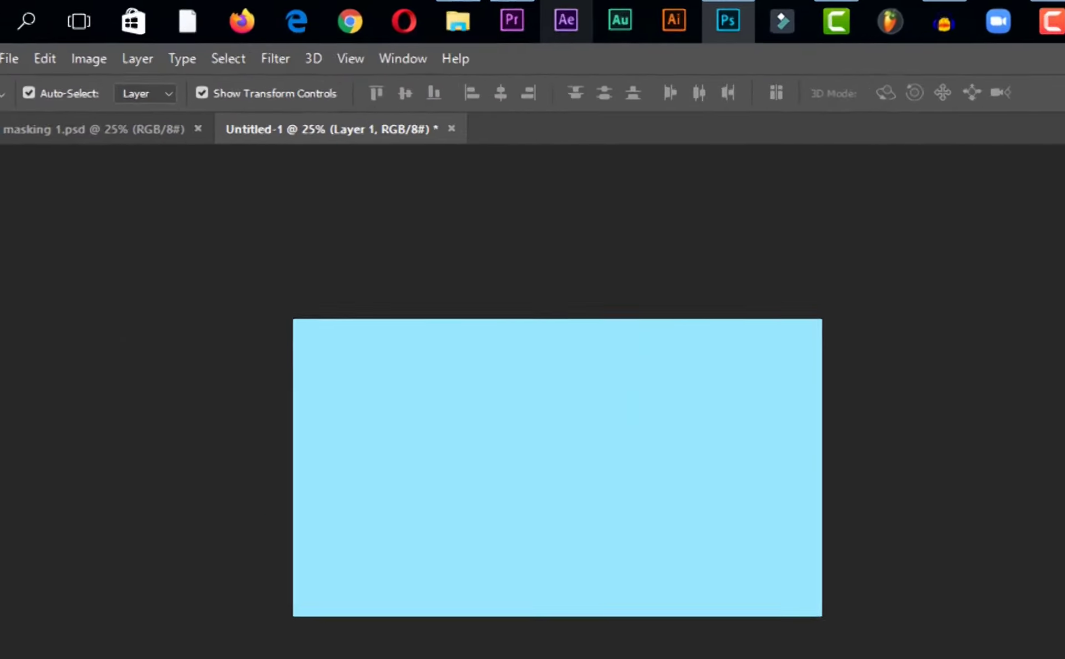
{"action": "key", "text": "b"}
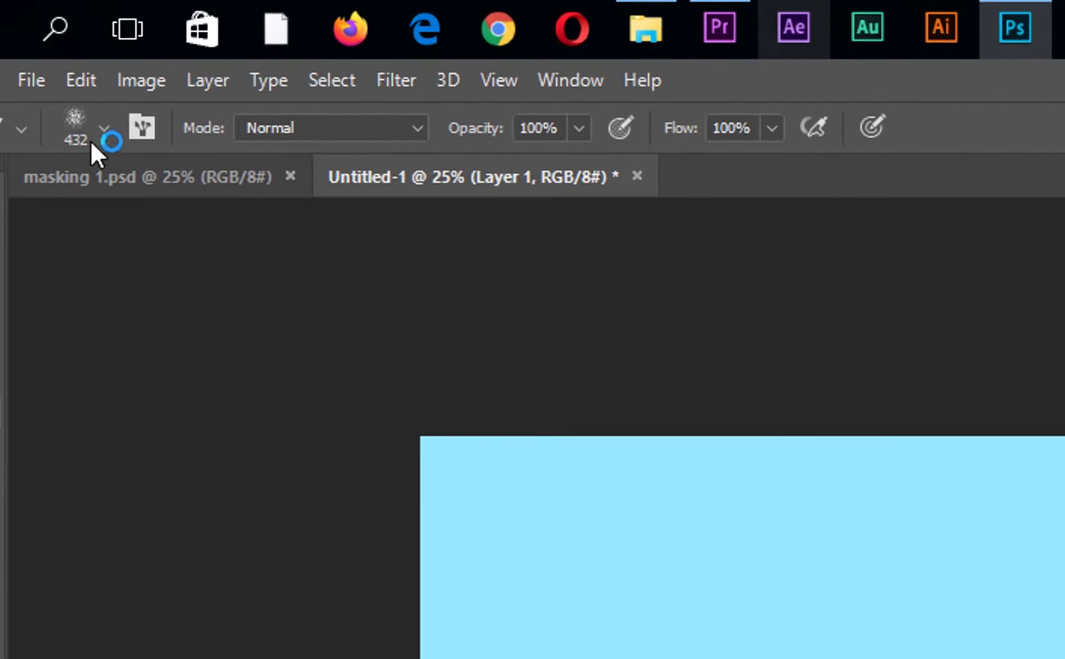
- With brush preset 149 at 322 px, paint crossing blue strokes across the canvas centre on Layer 1
{"action": "left_click", "coordinate": [104, 128]}
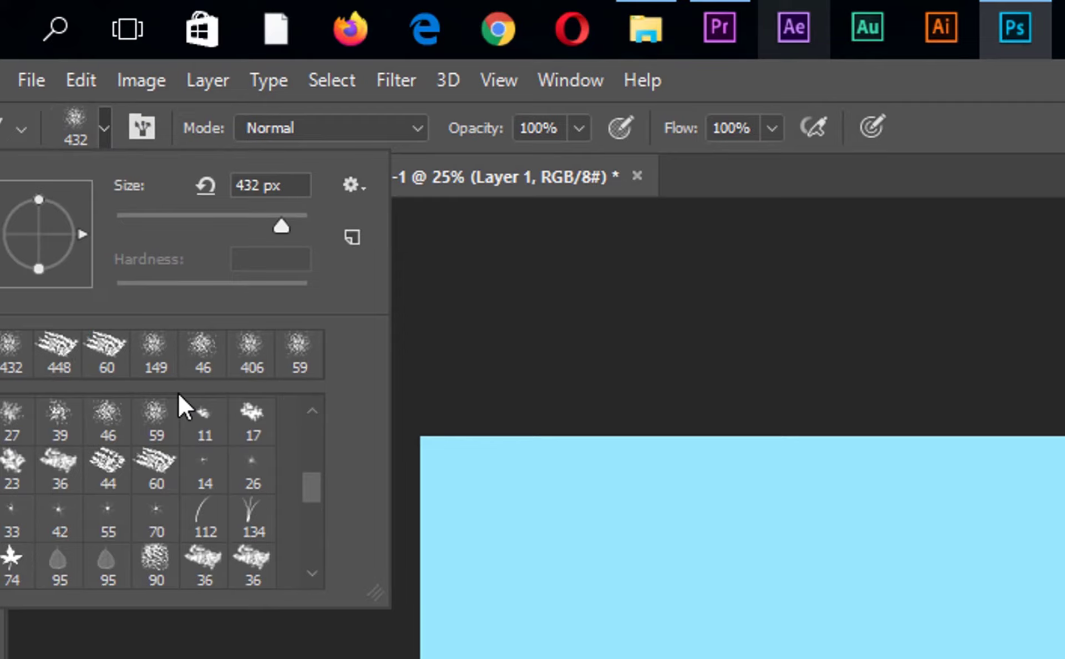
{"action": "left_click", "coordinate": [155, 355]}
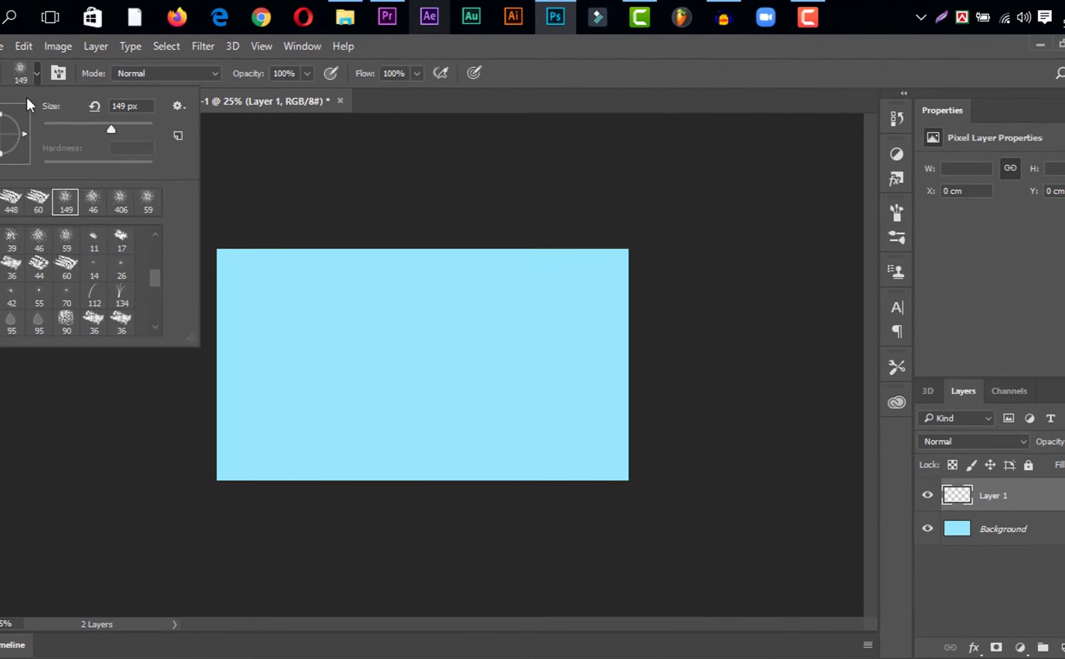
{"action": "left_click_drag", "start_coordinate": [111, 128], "coordinate": [132, 129]}
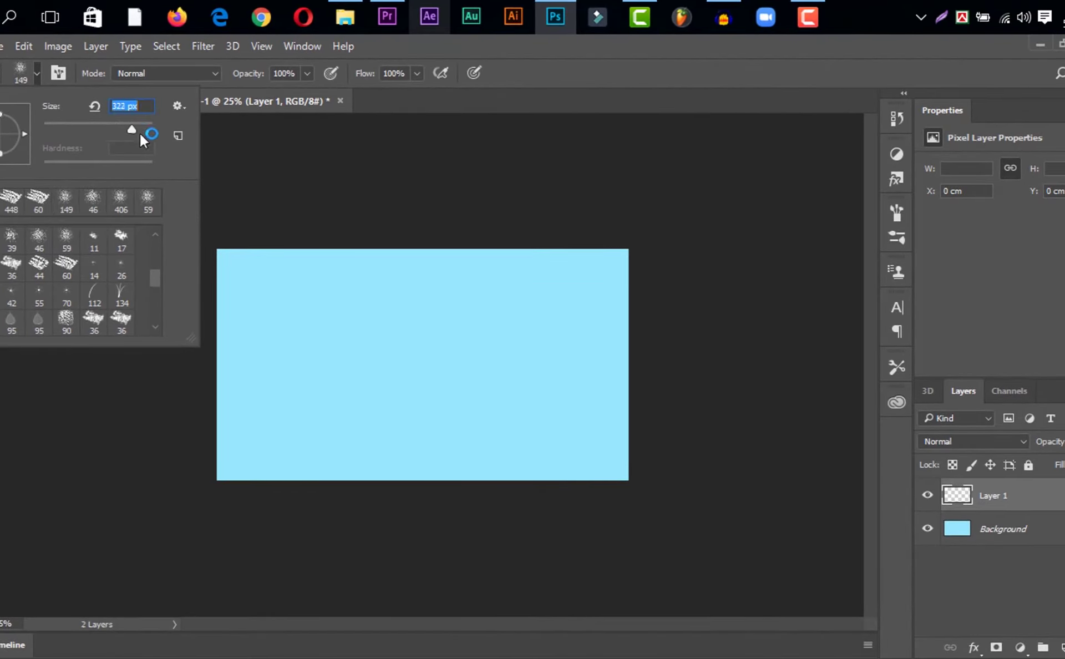
{"action": "left_click", "coordinate": [370, 336]}
{"action": "left_click_drag", "start_coordinate": [355, 333], "coordinate": [516, 383]}
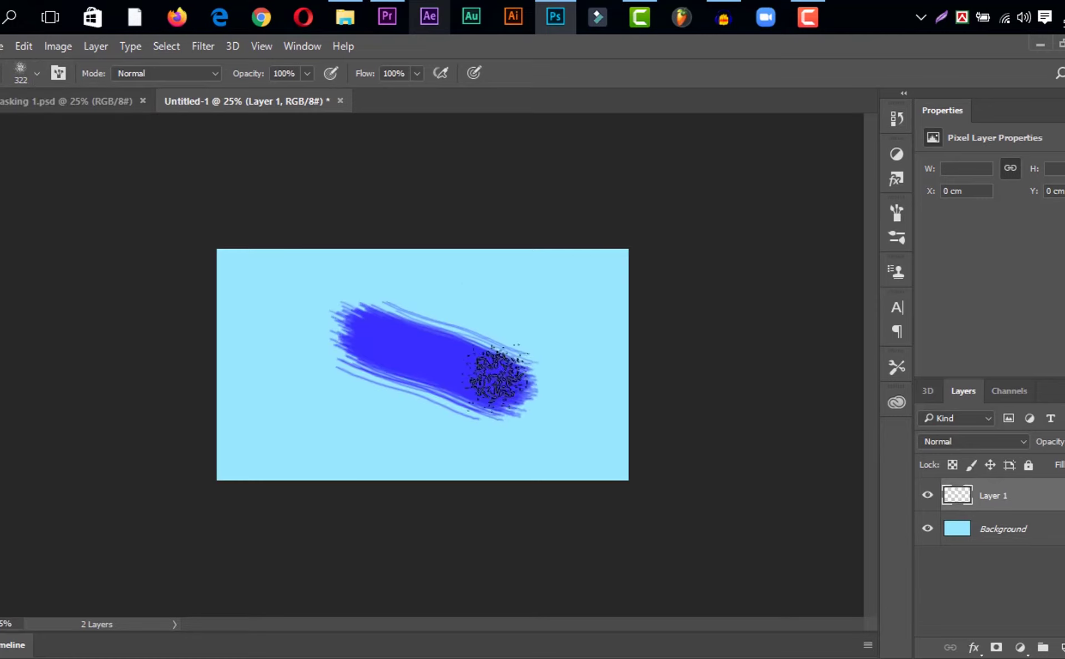
{"action": "left_click_drag", "start_coordinate": [493, 289], "coordinate": [388, 419]}
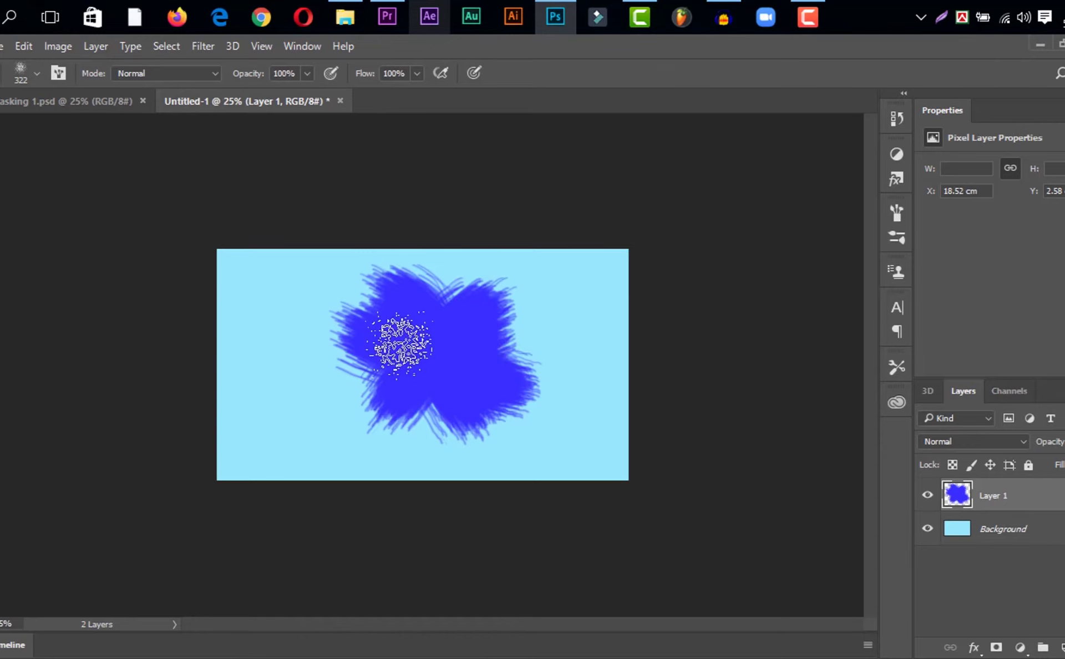
- Deselect the layer and save the image as masking 2.psd, accepting the compatibility prompt
{"action": "key", "text": "v"}
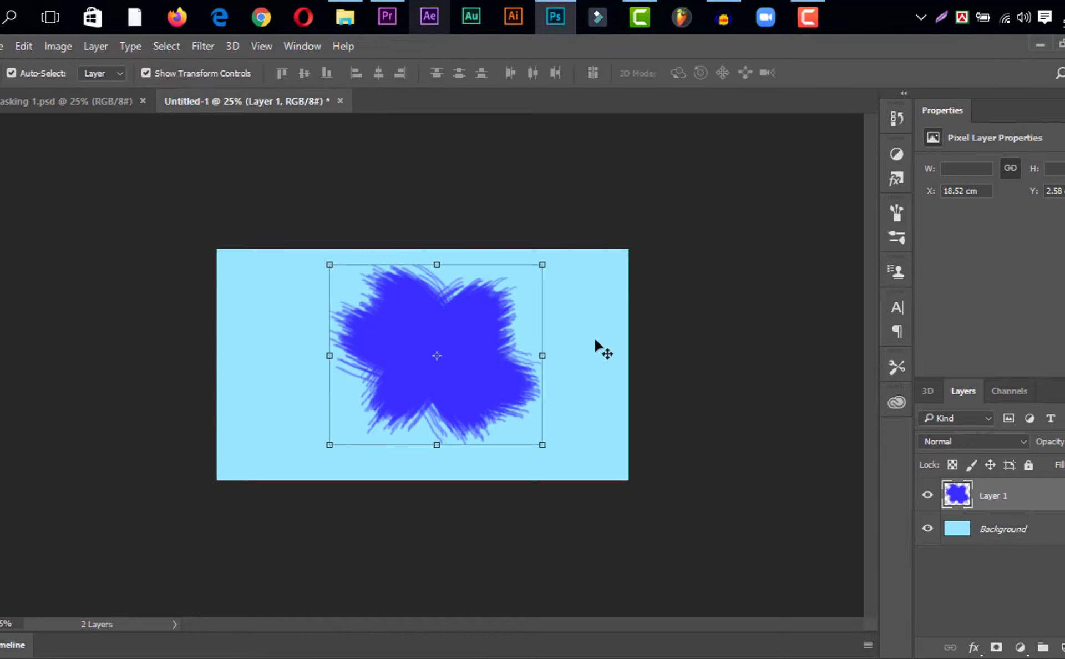
{"action": "left_click", "coordinate": [378, 215]}
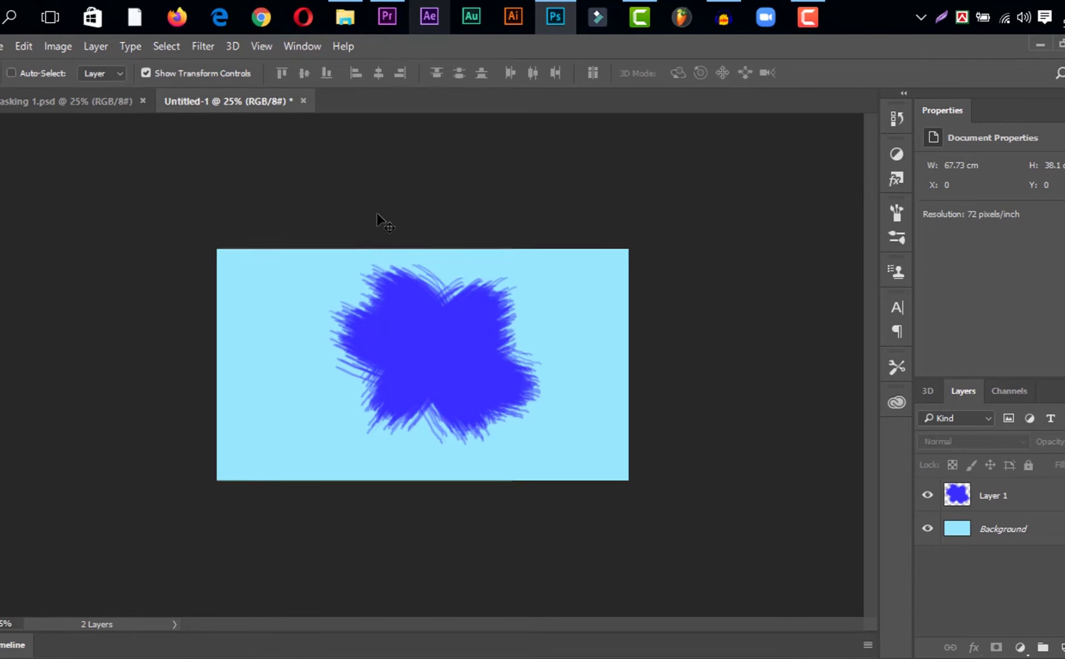
{"action": "key", "text": "ctrl+s"}
{"action": "key", "text": "BackSpace"}
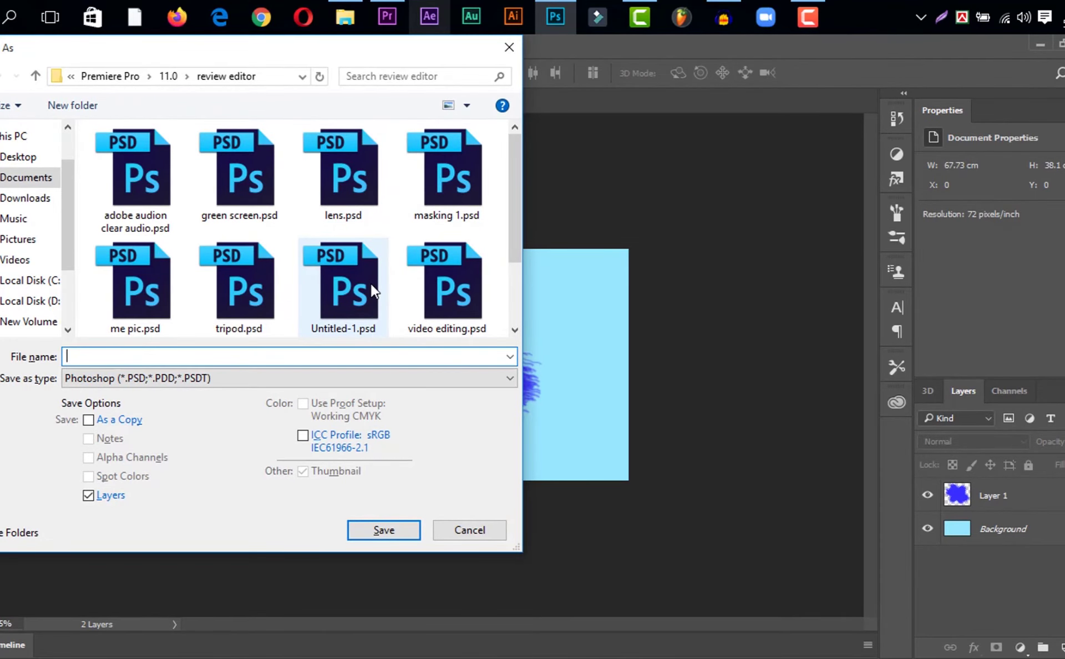
{"action": "type", "text": "masking"}
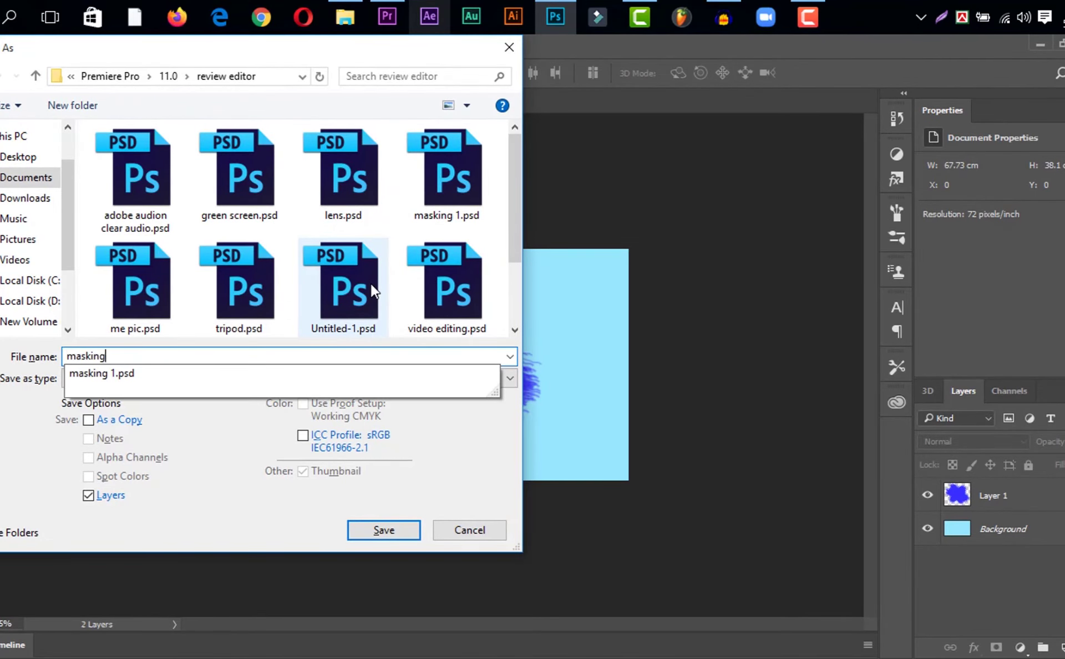
{"action": "type", "text": " 2"}
{"action": "key", "text": "Return"}
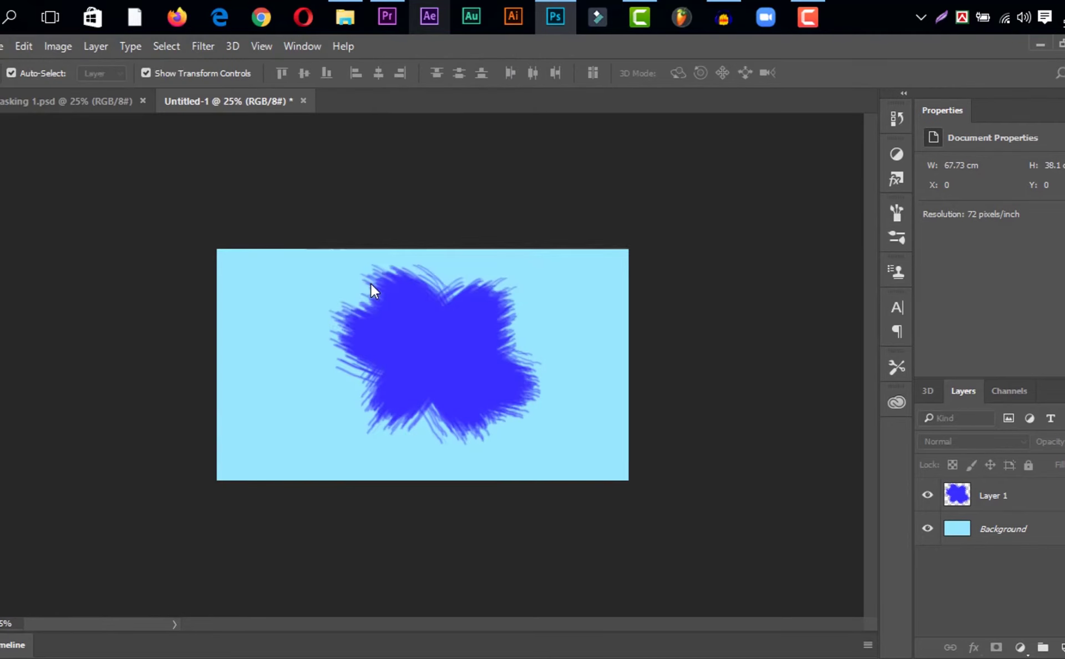
{"action": "key", "text": "Return"}
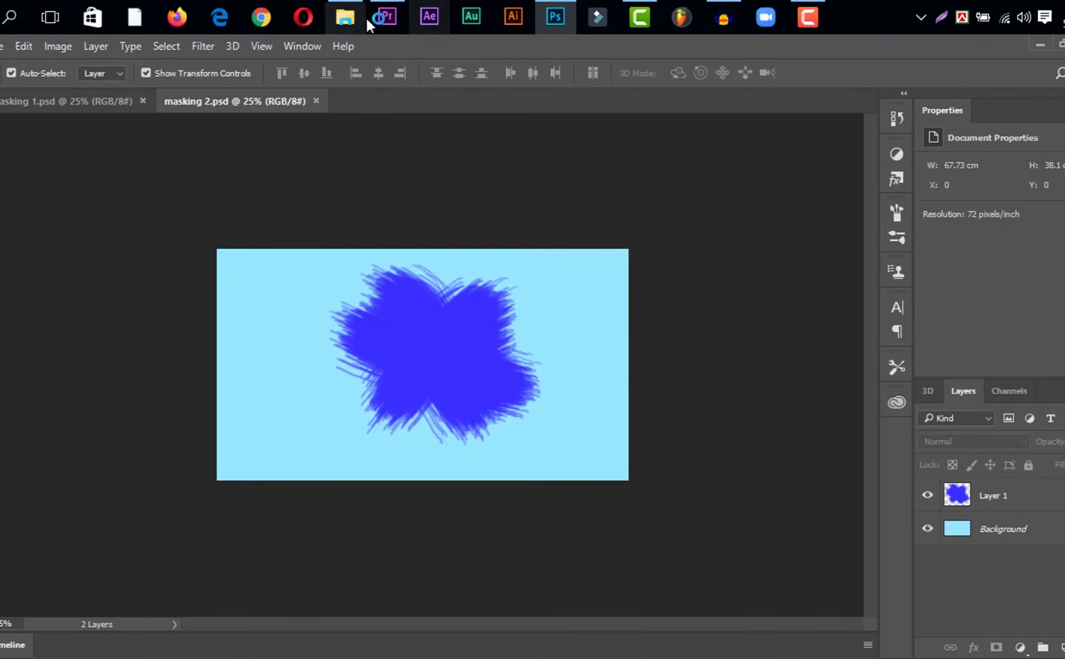
{"action": "left_click", "coordinate": [367, 23]}
- Drag masking 2.psd from the review editor folder in File Explorer into Premiere Pro
{"action": "left_click", "coordinate": [345, 18]}
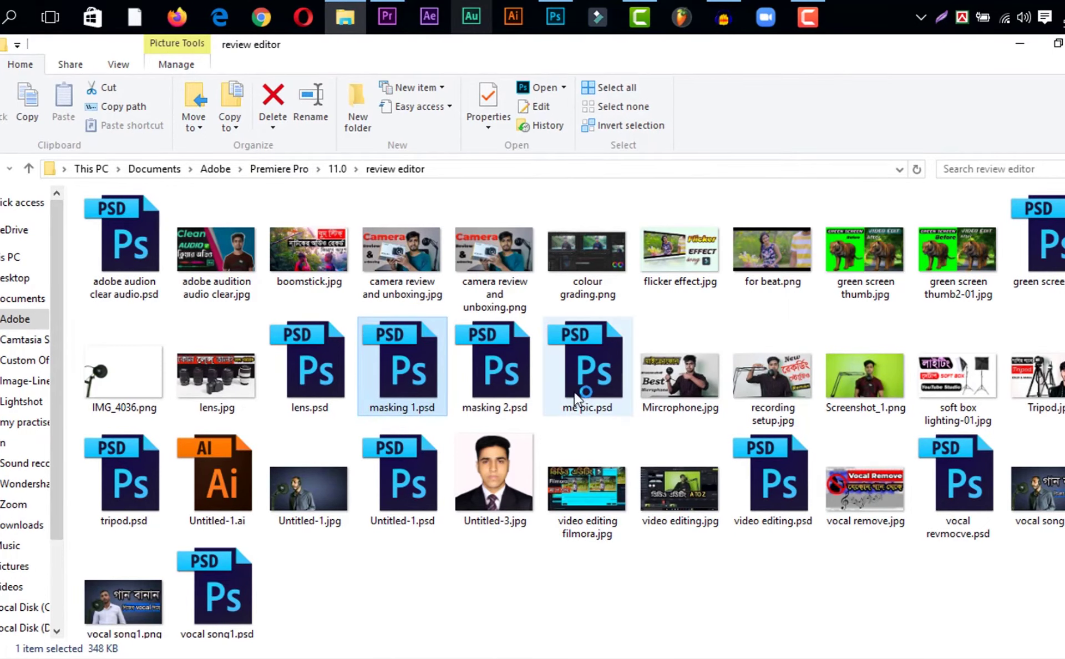
{"action": "mouse_move", "coordinate": [501, 368]}
{"action": "left_mouse_down"}
{"action": "mouse_move", "coordinate": [391, 6]}
{"action": "mouse_move", "coordinate": [56, 566]}
{"action": "left_mouse_up"}
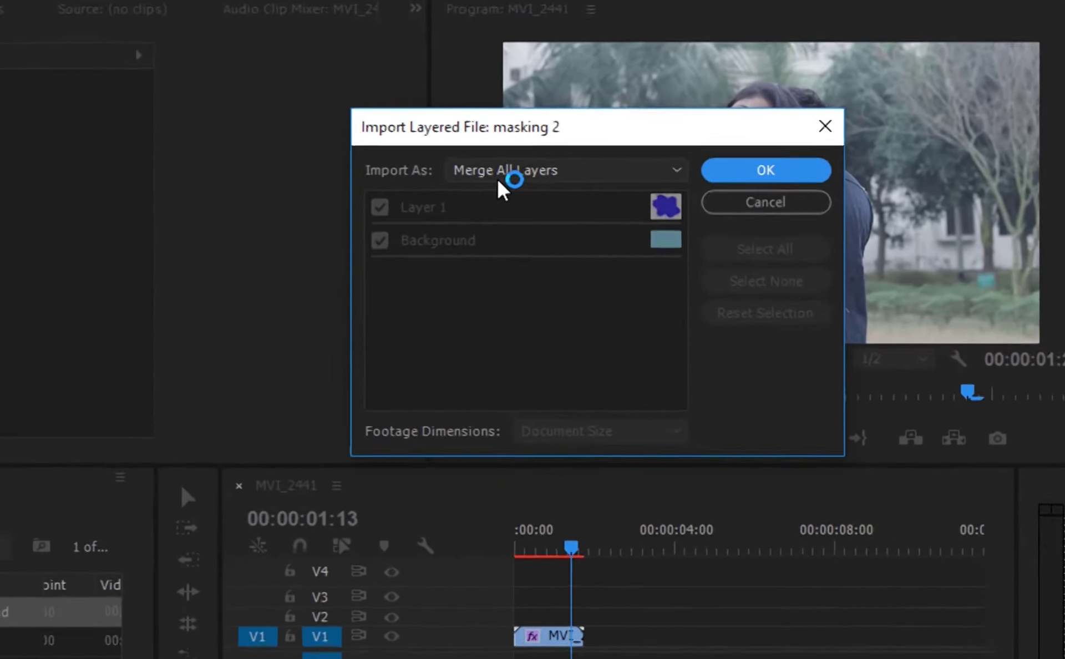
- Import masking 2.psd as individual layers
{"action": "left_click", "coordinate": [665, 175]}
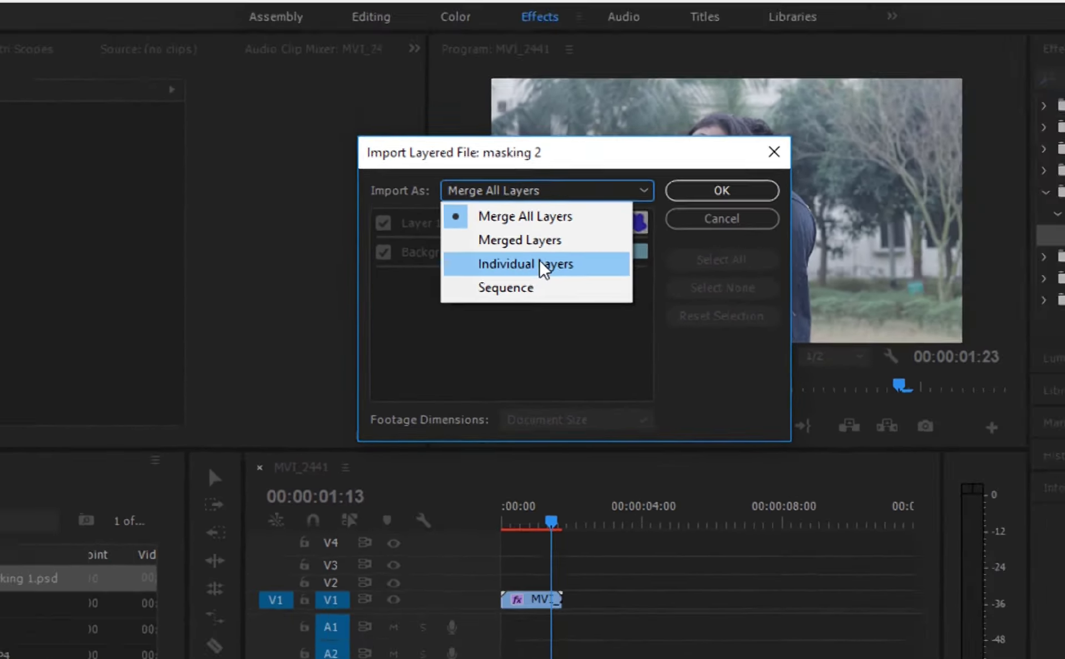
{"action": "left_click", "coordinate": [549, 244]}
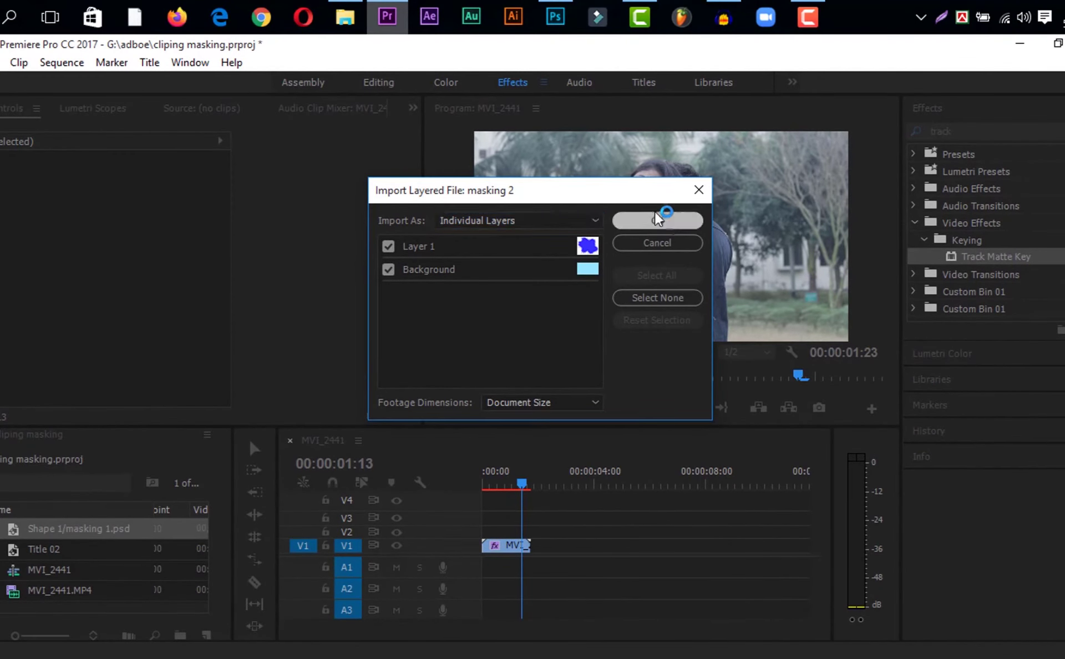
{"action": "left_click", "coordinate": [674, 220]}
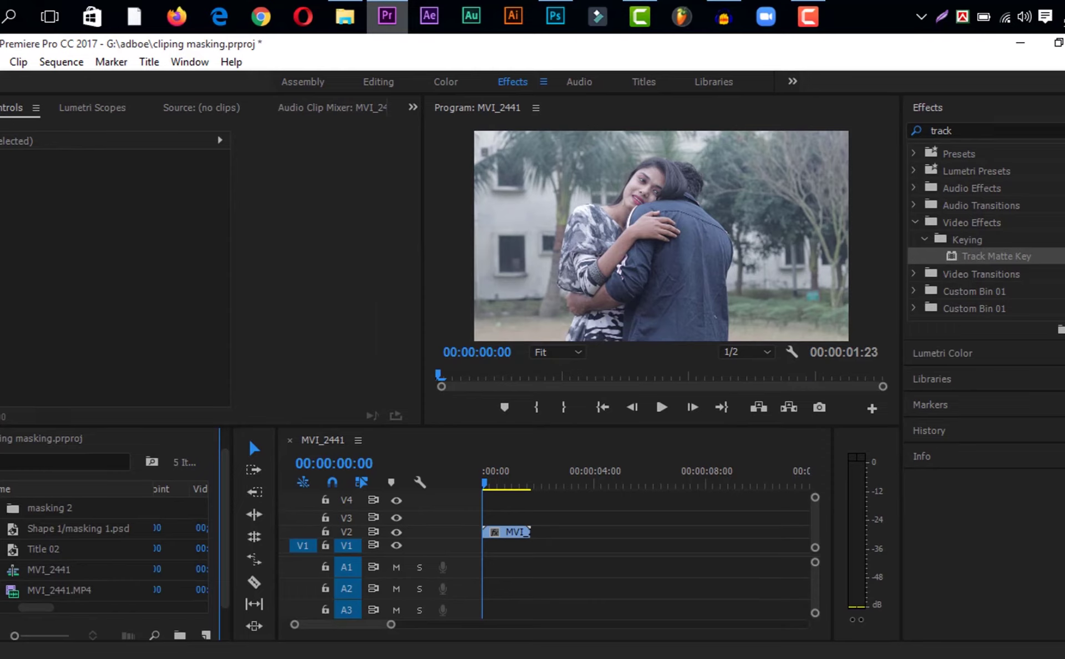
- Put the Background layer at the sequence start on V1, shifting the video clip up to V2
{"action": "left_click", "coordinate": [1, 509]}
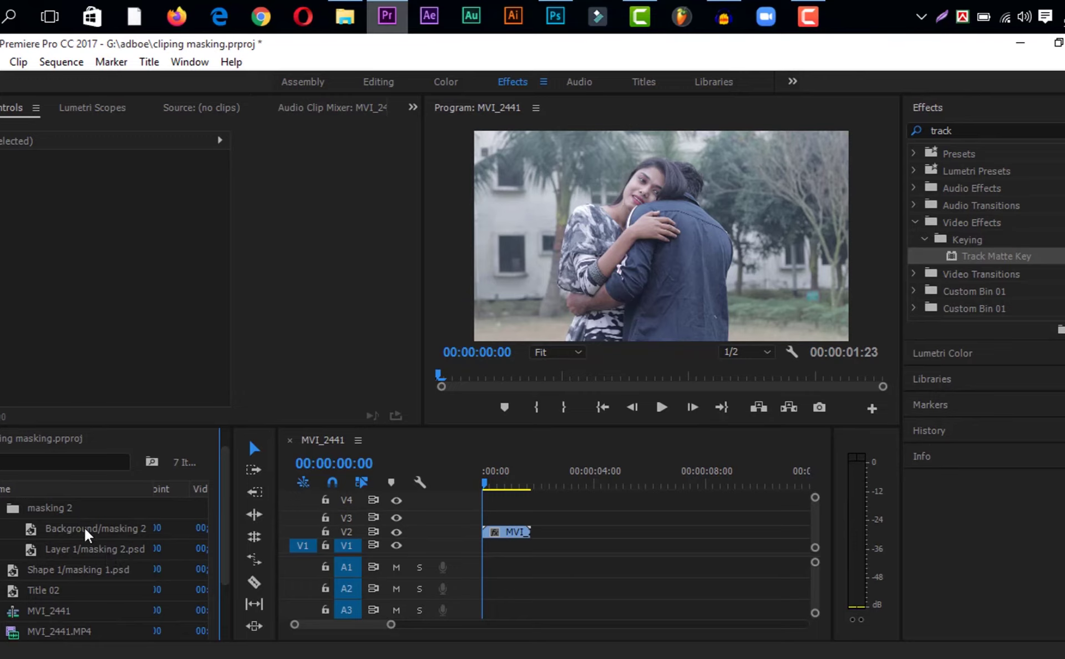
{"action": "left_click", "coordinate": [69, 534]}
{"action": "mouse_move", "coordinate": [69, 534]}
{"action": "left_mouse_down"}
{"action": "mouse_move", "coordinate": [554, 538]}
{"action": "mouse_move", "coordinate": [524, 552]}
{"action": "mouse_move", "coordinate": [507, 518]}
{"action": "left_mouse_up"}
{"action": "left_click_drag", "start_coordinate": [605, 532], "coordinate": [496, 541]}
{"action": "left_click", "coordinate": [496, 561]}
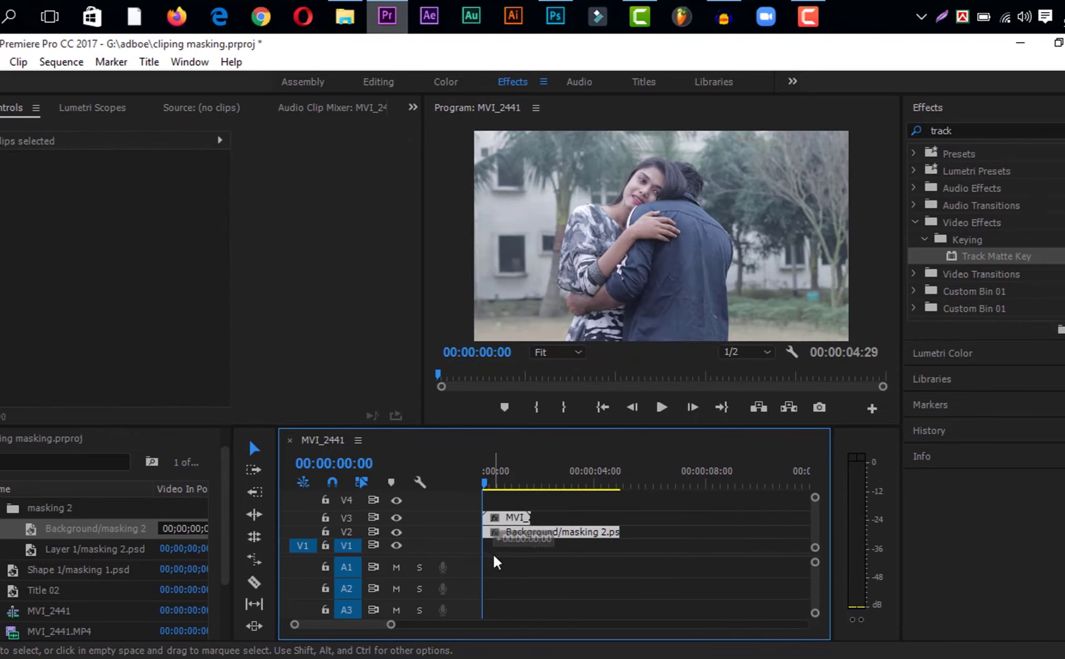
{"action": "left_click_drag", "start_coordinate": [496, 562], "coordinate": [497, 575]}
{"action": "left_click_drag", "start_coordinate": [557, 484], "coordinate": [510, 491]}
- Place the blue Layer 1 on V3 above the video and select the MVI clip
{"action": "left_click", "coordinate": [58, 549]}
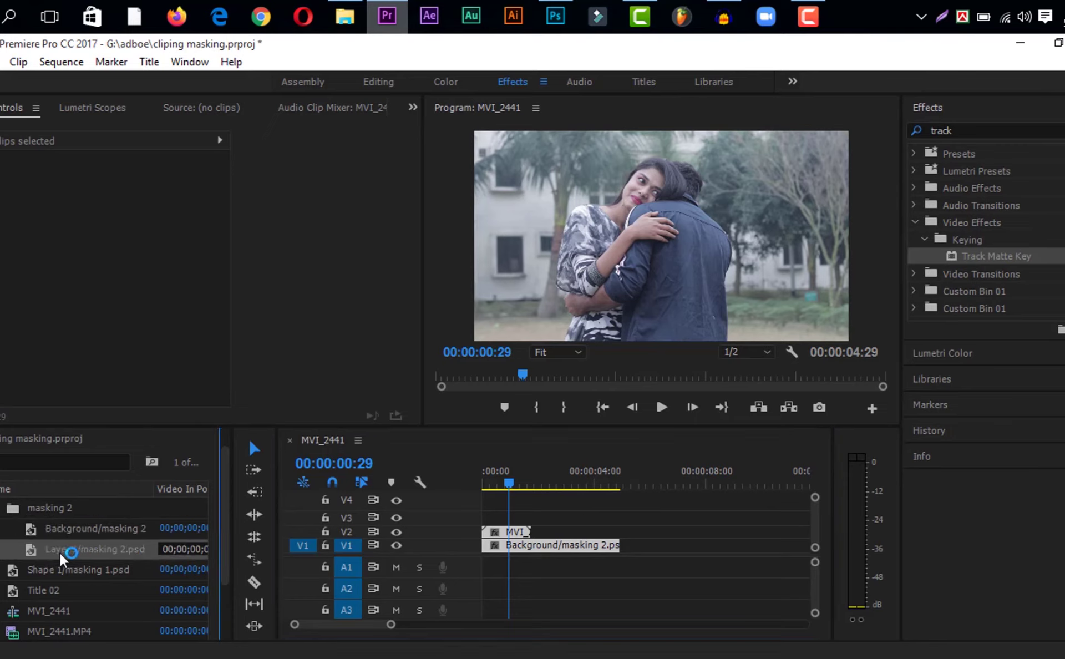
{"action": "left_click_drag", "start_coordinate": [62, 555], "coordinate": [469, 520]}
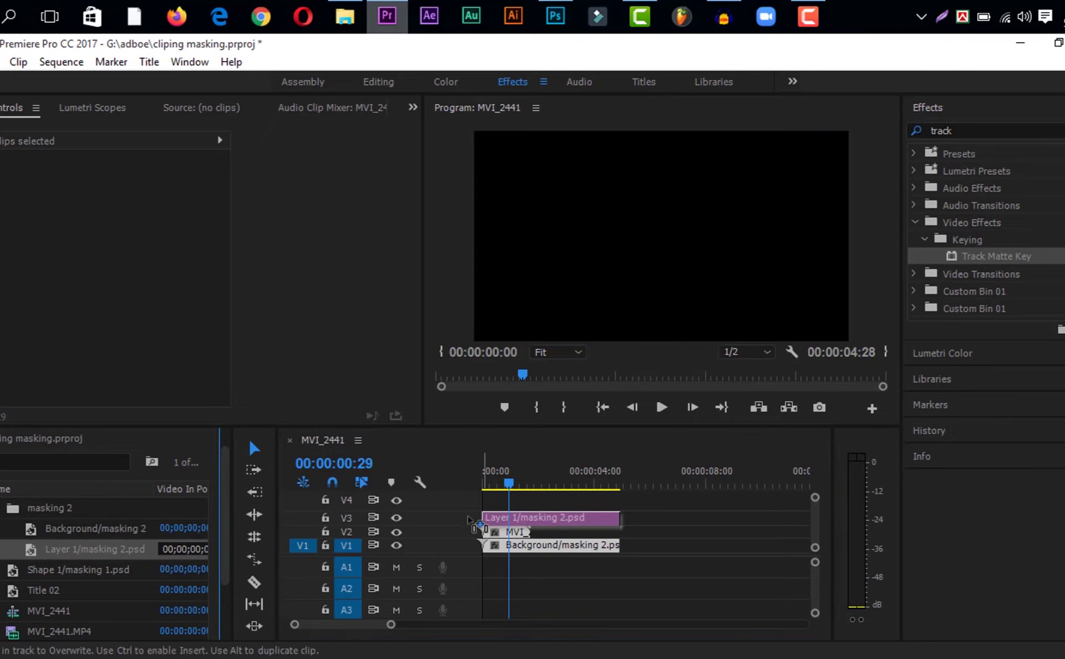
{"action": "left_click_drag", "start_coordinate": [469, 520], "coordinate": [471, 519]}
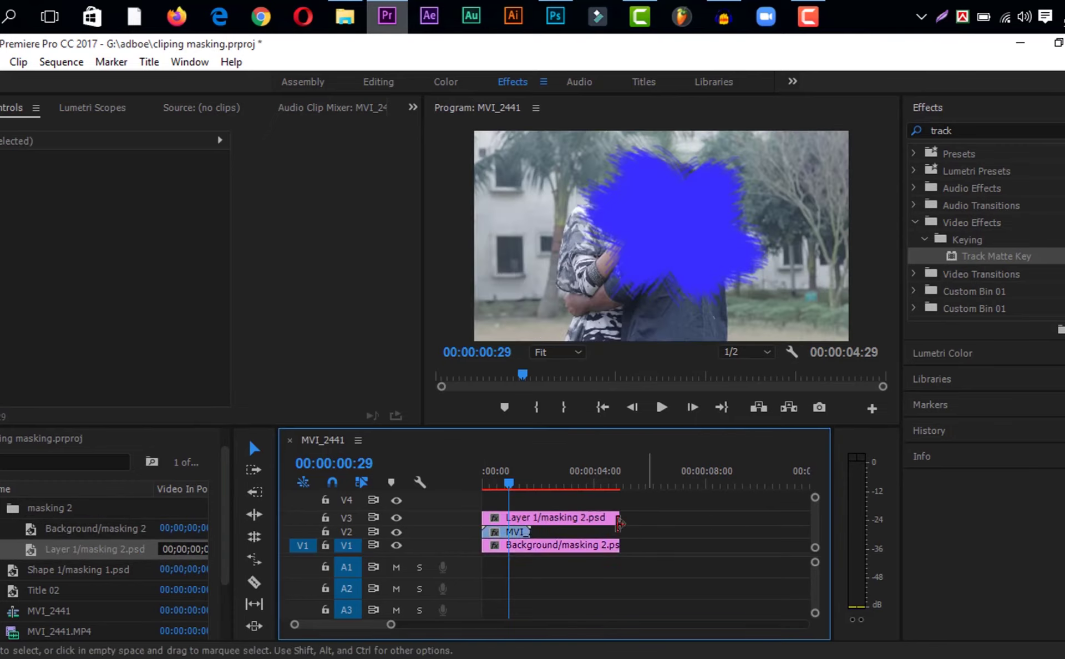
{"action": "left_click_drag", "start_coordinate": [510, 486], "coordinate": [484, 484]}
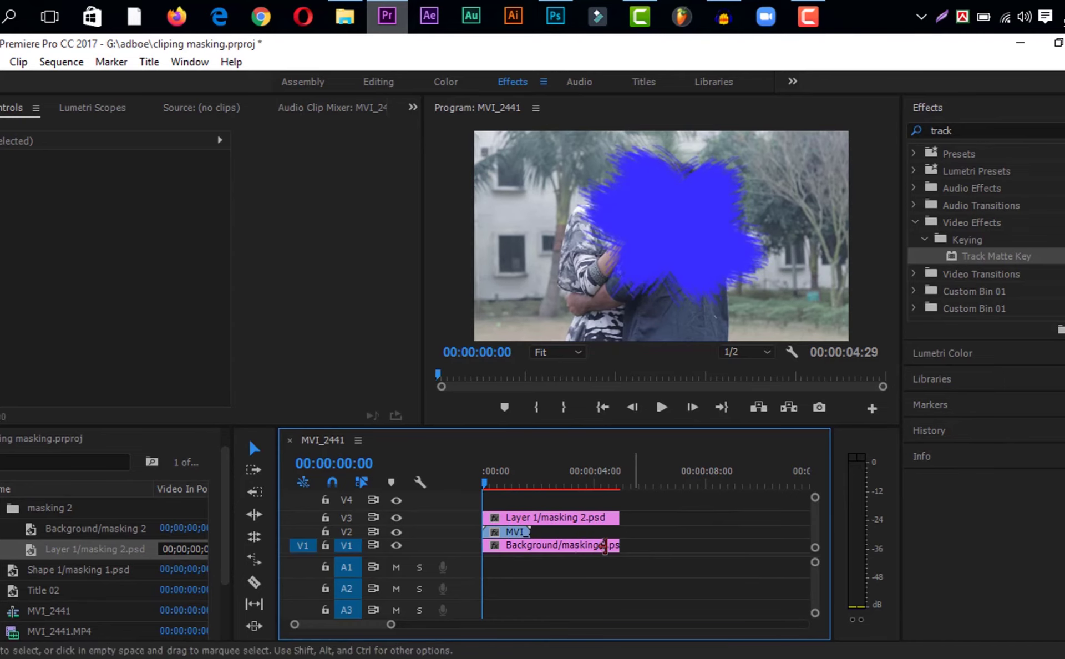
{"action": "left_click", "coordinate": [513, 531]}
- Apply Track Matte Key to MVI_2441 with Matte set to Video 3 and play it back
{"action": "scroll", "coordinate": [405, 337], "scroll_direction": "down", "scroll_amount": 3}
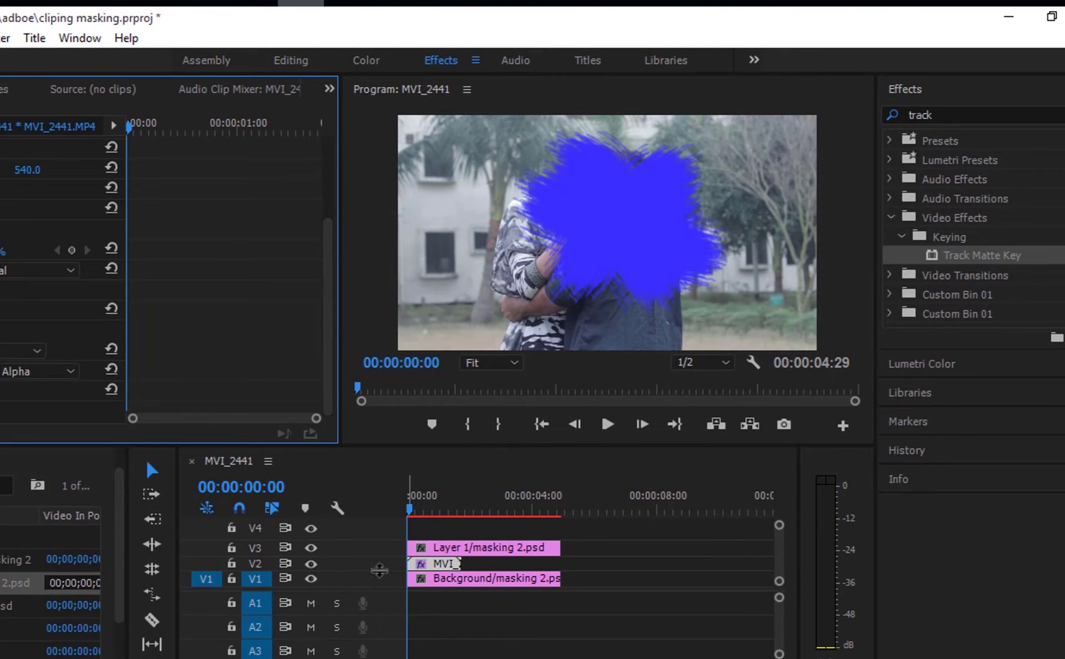
{"action": "left_click_drag", "start_coordinate": [972, 256], "coordinate": [443, 564]}
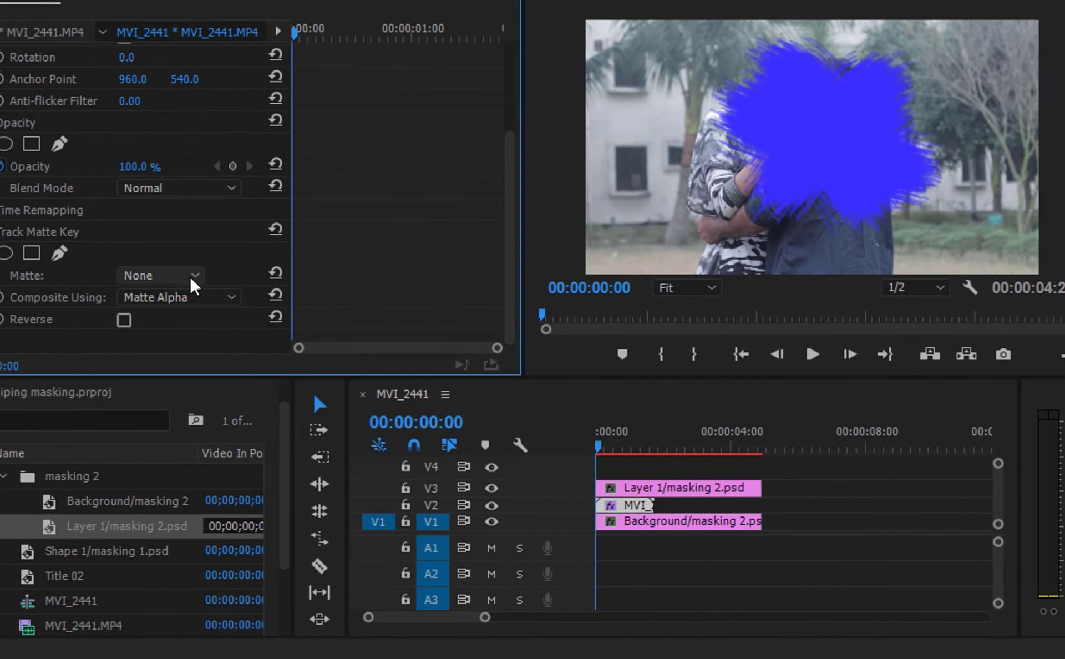
{"action": "left_click", "coordinate": [193, 276]}
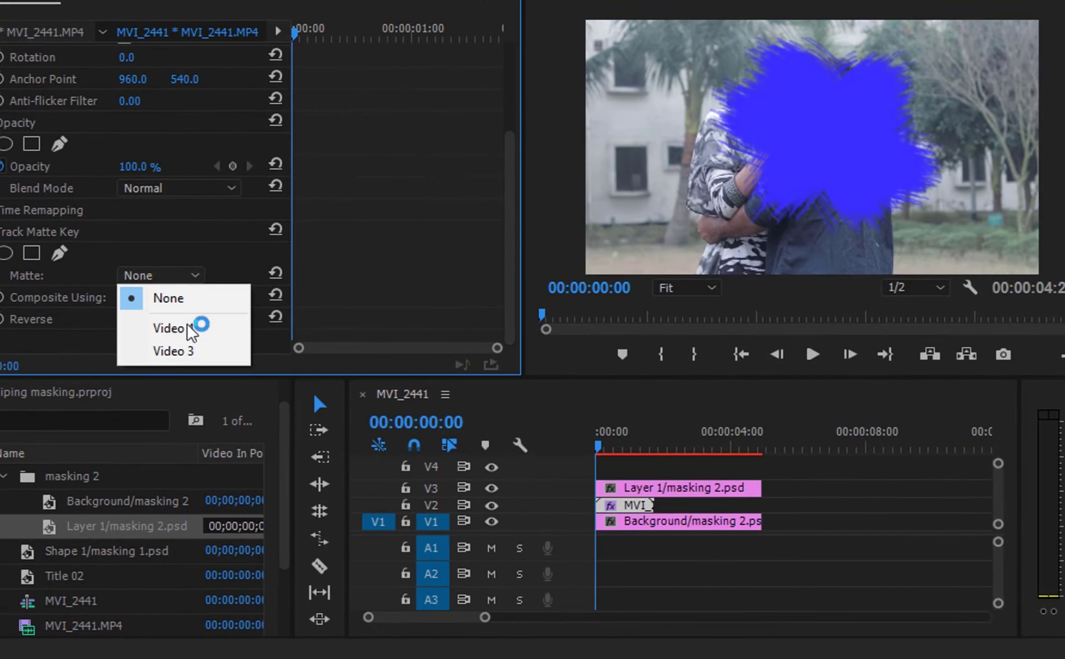
{"action": "left_click", "coordinate": [191, 351]}
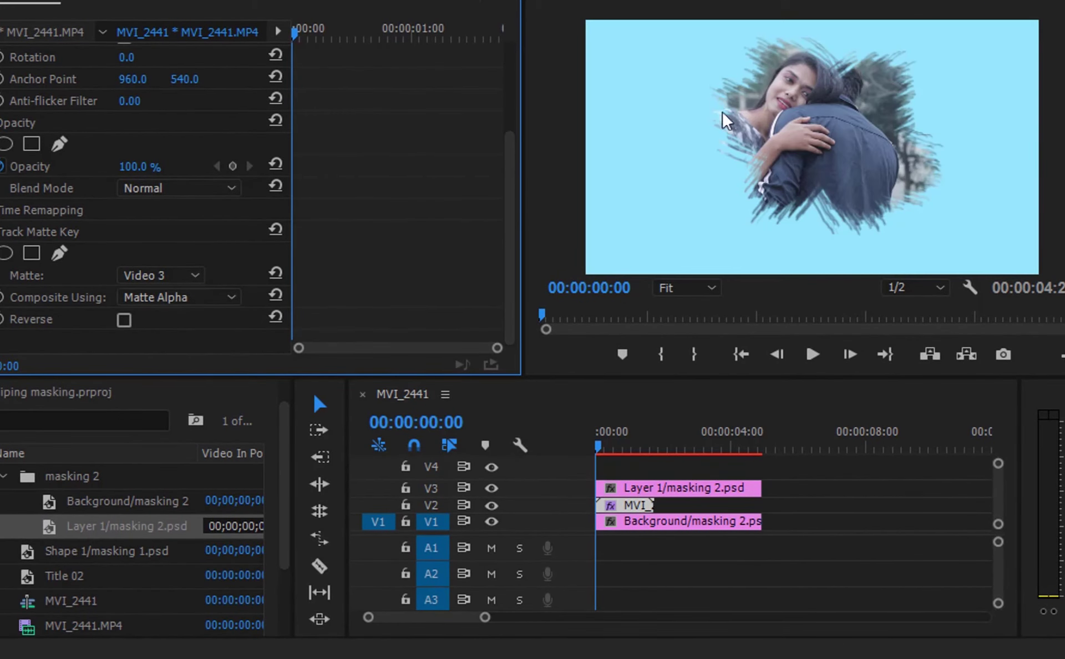
{"action": "left_click", "coordinate": [599, 452]}
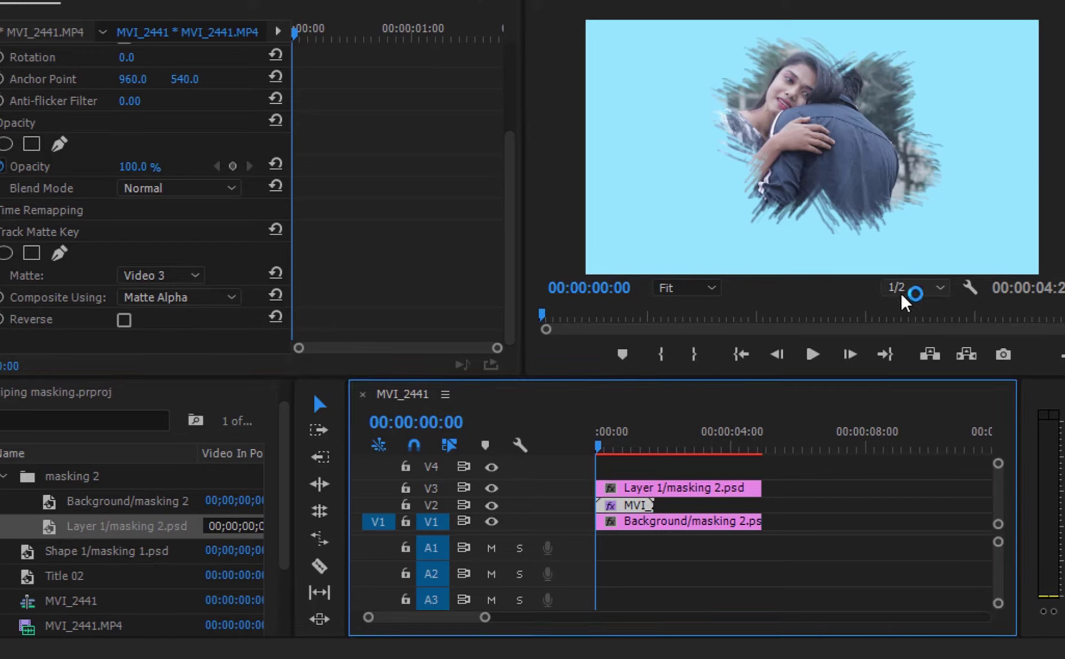
{"action": "left_click", "coordinate": [813, 354]}
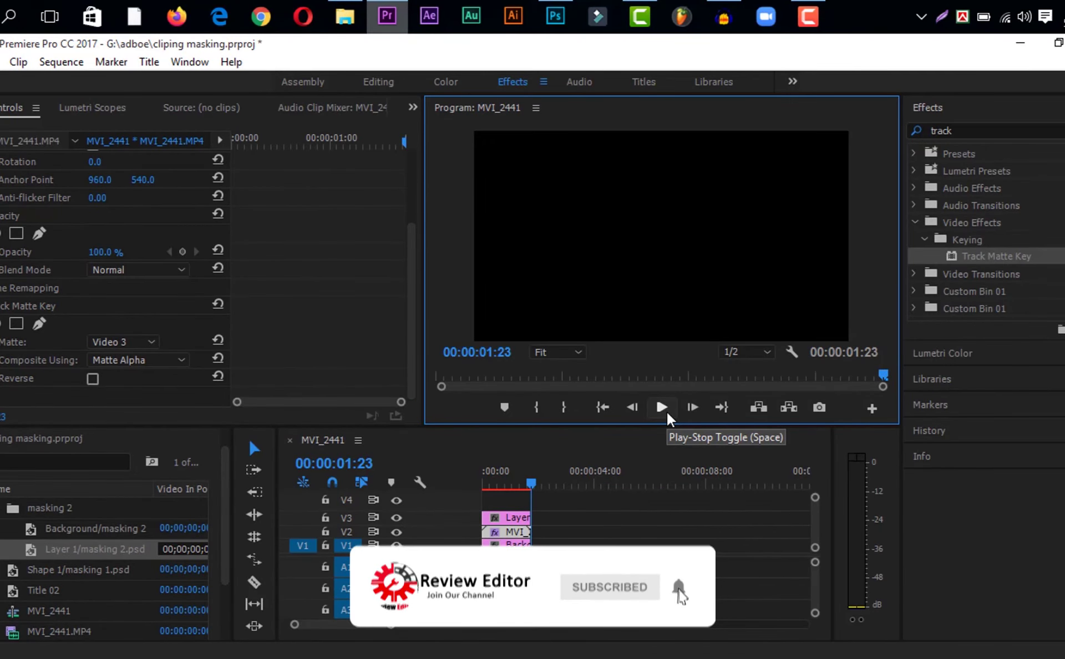
{"action": "left_click", "coordinate": [667, 412]}
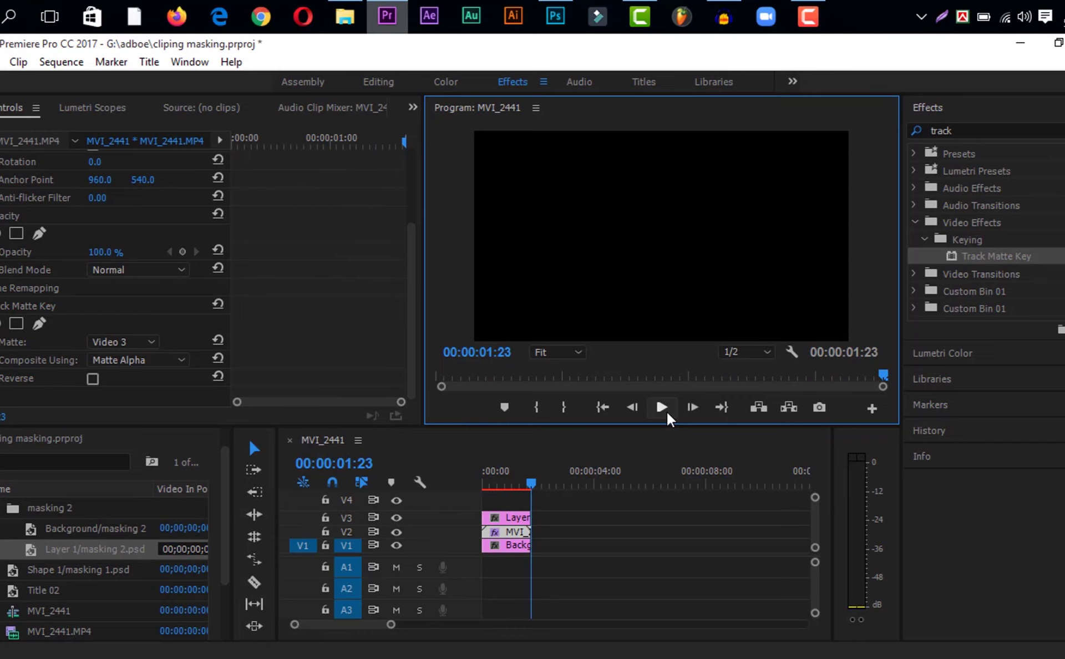
{"action": "left_click", "coordinate": [667, 411]}
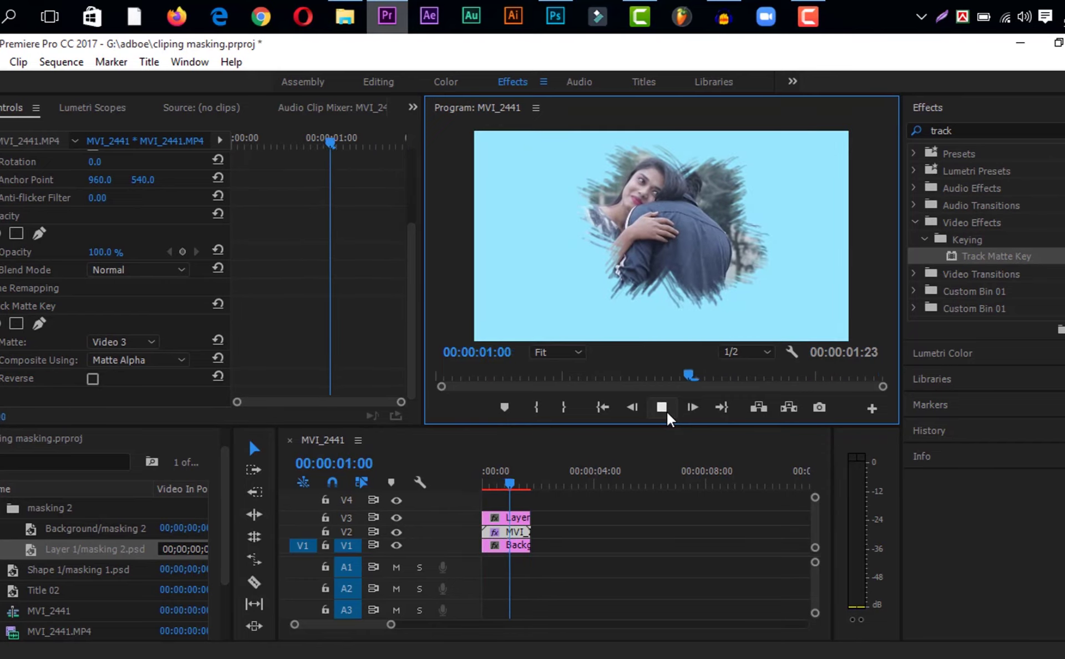